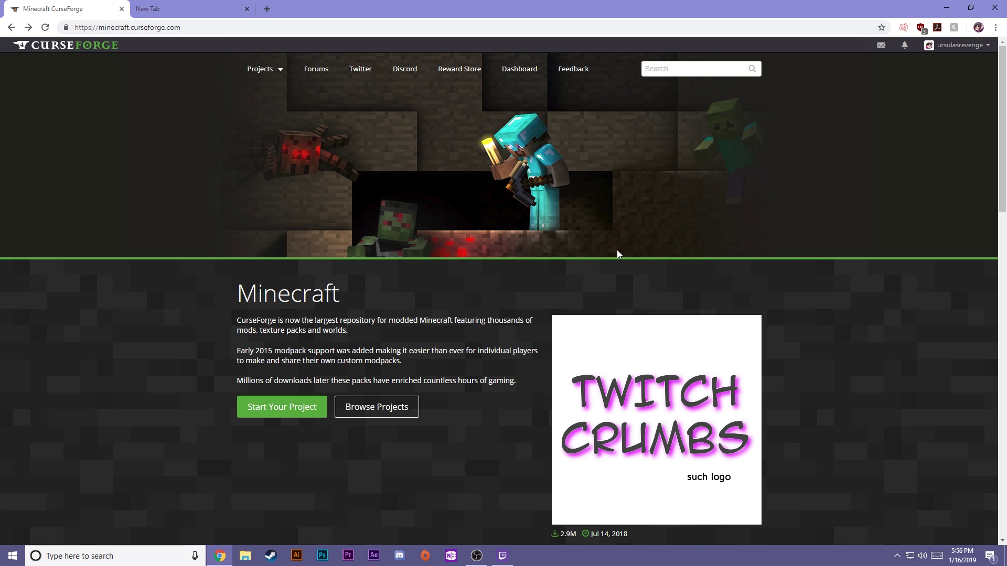
- Open the Twitch desktop app's download page from the New Twitch section of the Minecraft CurseForge home page
scroll(570, 272, "down", 4)
scroll(570, 272, "down", 6)
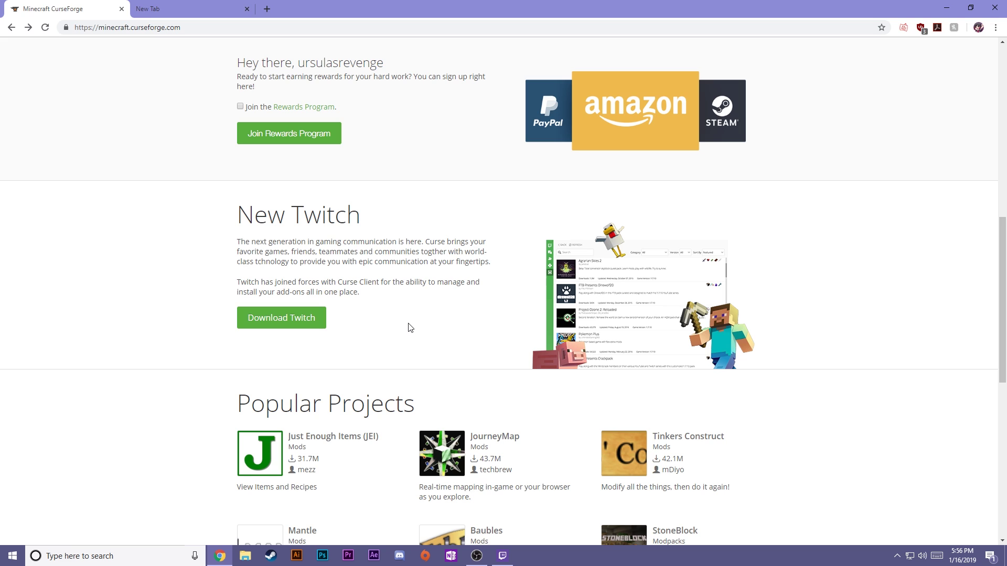
left_click(260, 325)
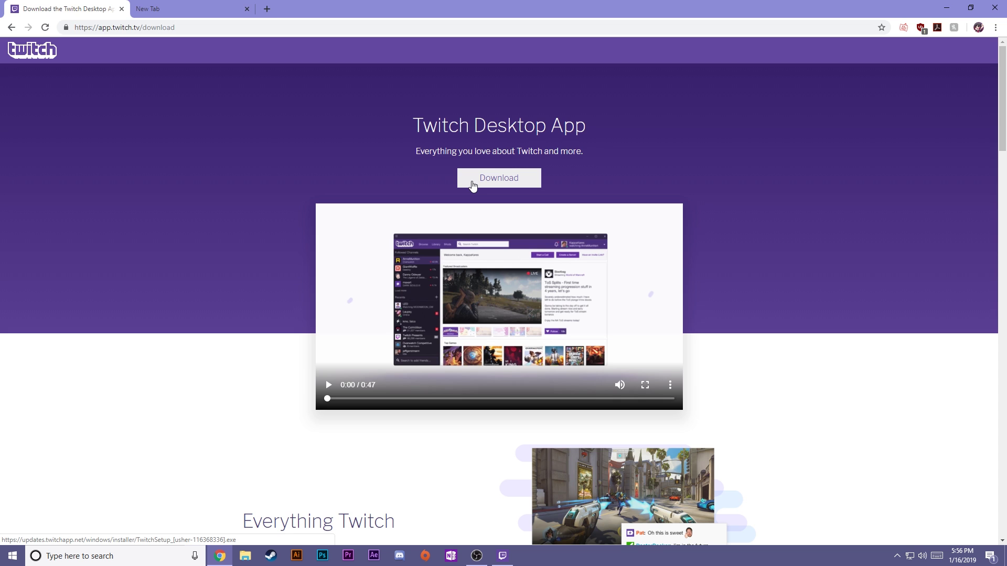
- Switch to the Twitch desktop app and open Minecraft in its mods section
left_click(502, 556)
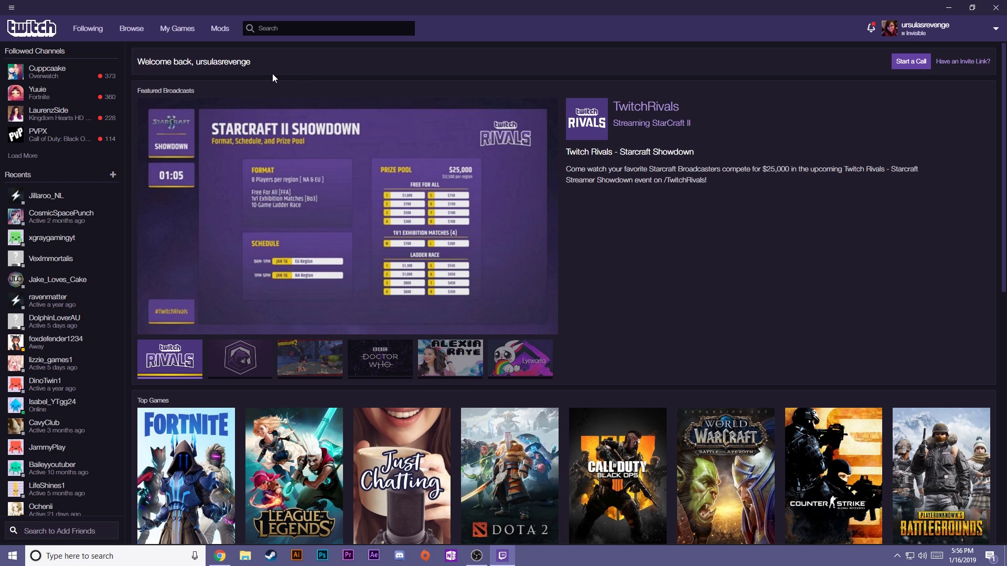
left_click(221, 33)
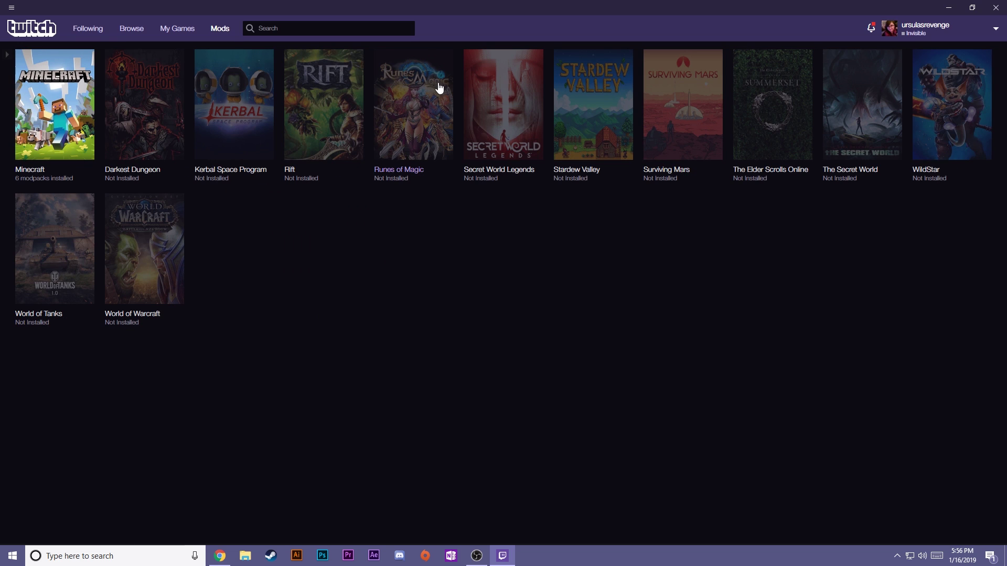
left_click(72, 137)
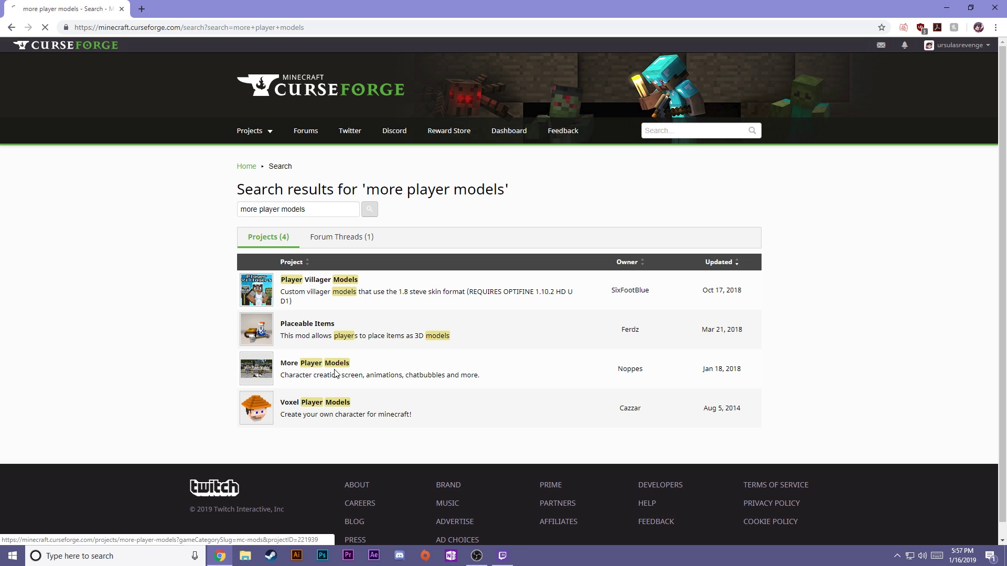
- Open the More Player Models project's file list from the CurseForge search results and sort it by game version
left_click(335, 373)
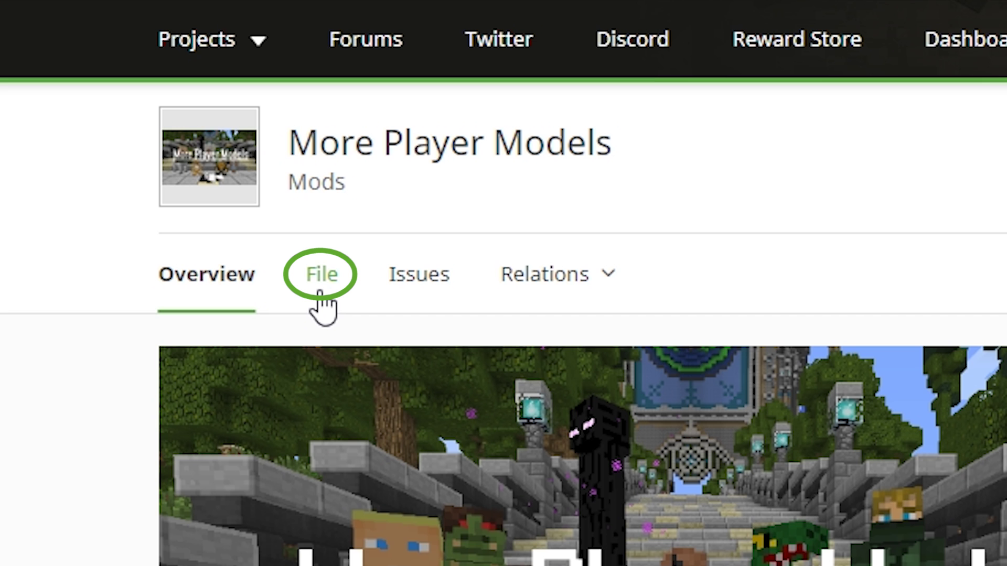
left_click(292, 219)
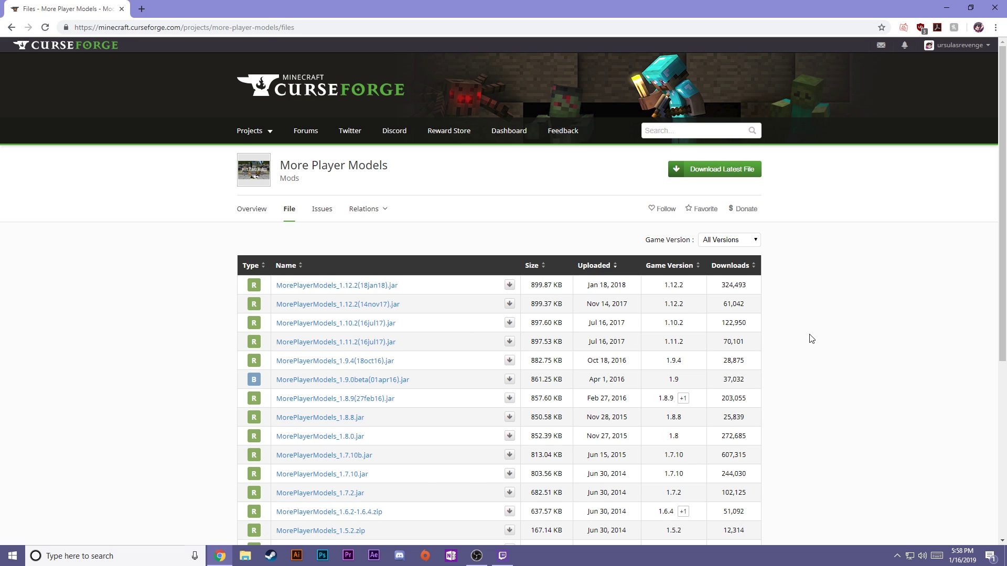
left_click(686, 265)
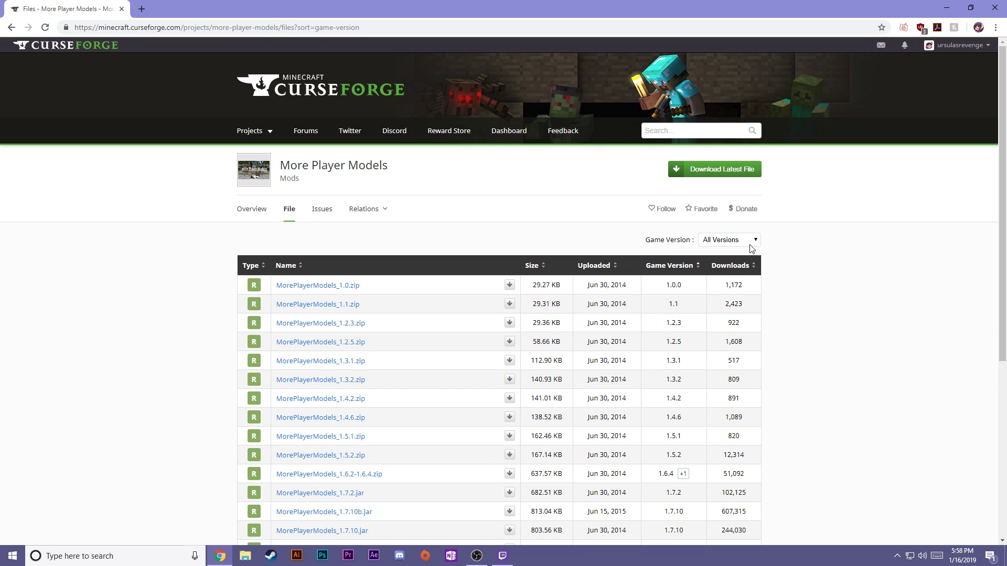
- Filter the files to Minecraft 1.12 and download MorePlayerModels_1.12.2(18jan18).jar, choosing to keep the file
left_click(733, 242)
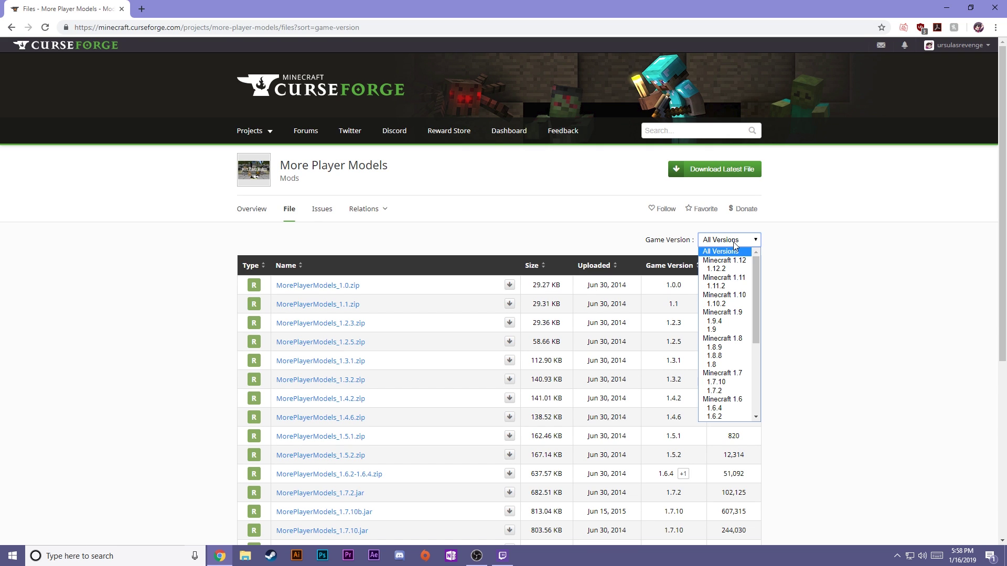
left_click(726, 260)
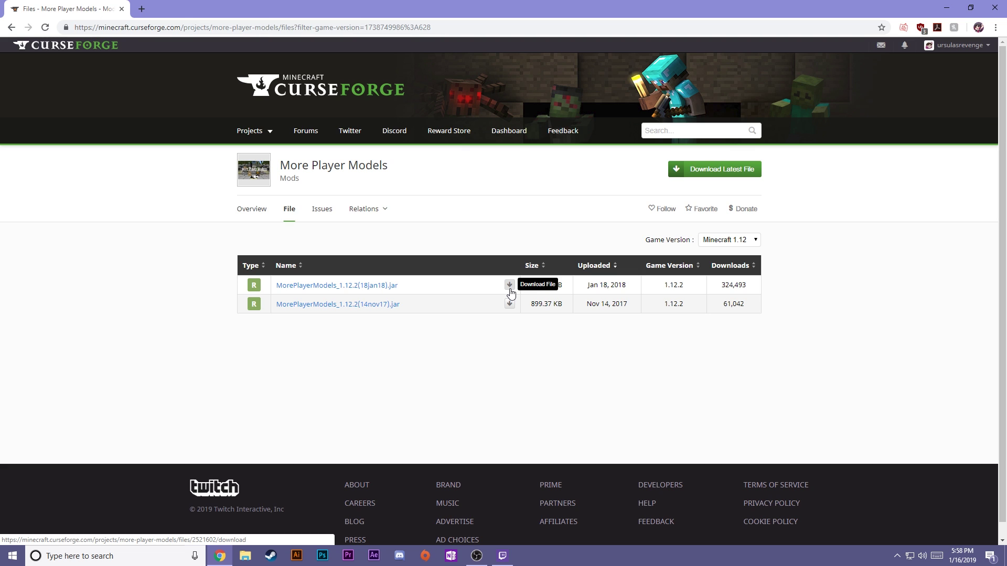
left_click(510, 288)
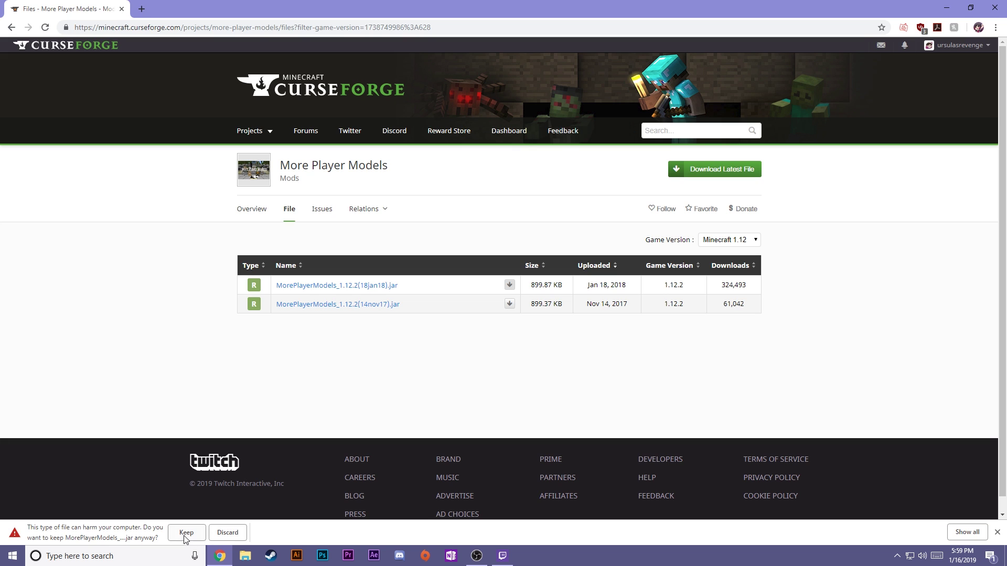
left_click(185, 536)
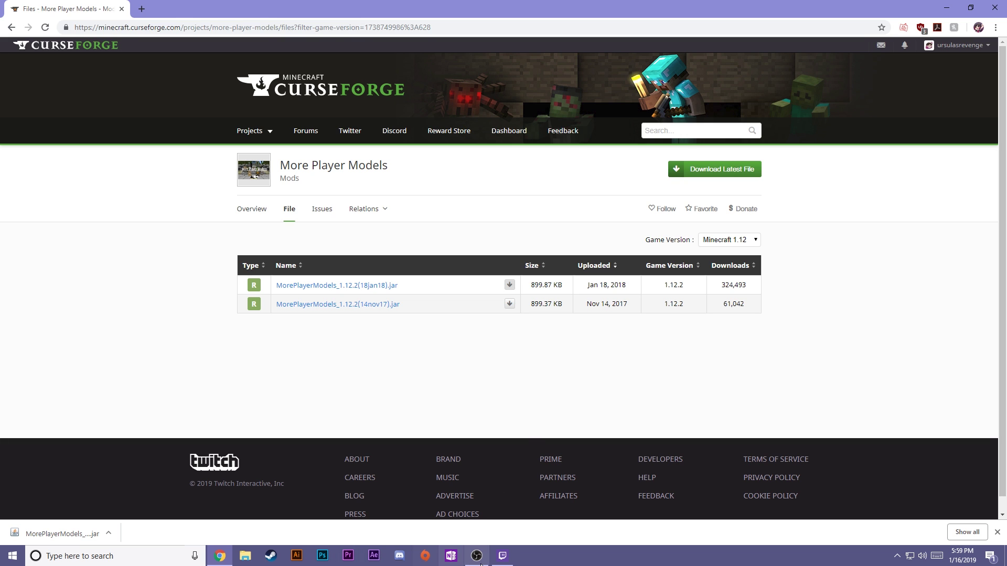
- In the Twitch app, create a custom Minecraft profile named More Player Models with version 1.12.2 and modloader forge-14.23.5.2807
left_click(502, 556)
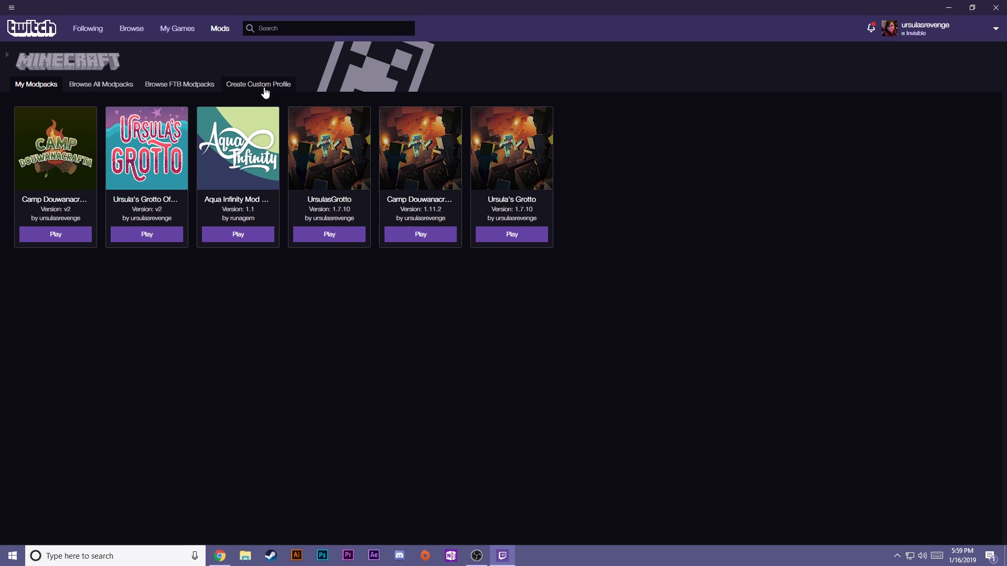
left_click(608, 131)
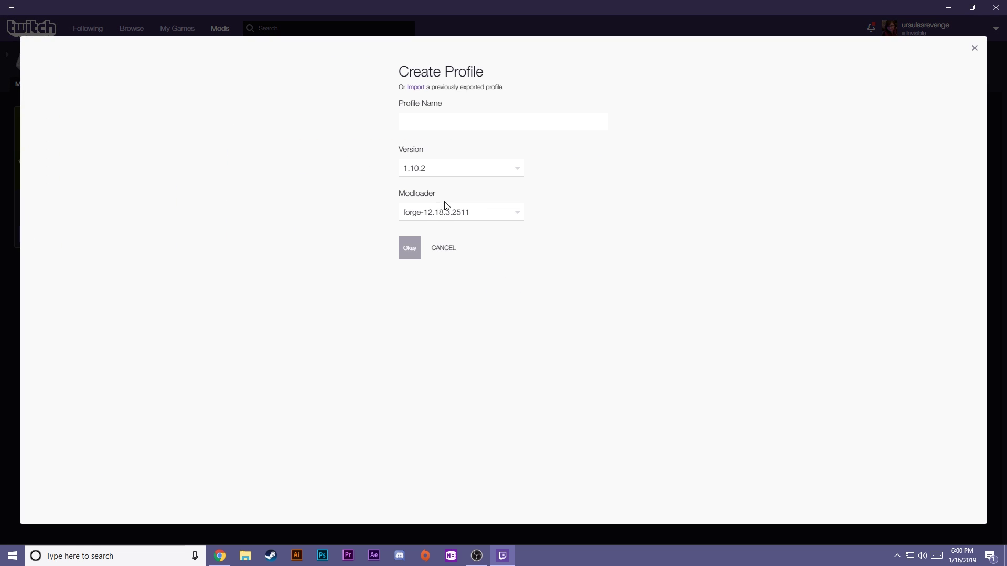
left_click(438, 120)
type("More Player Models")
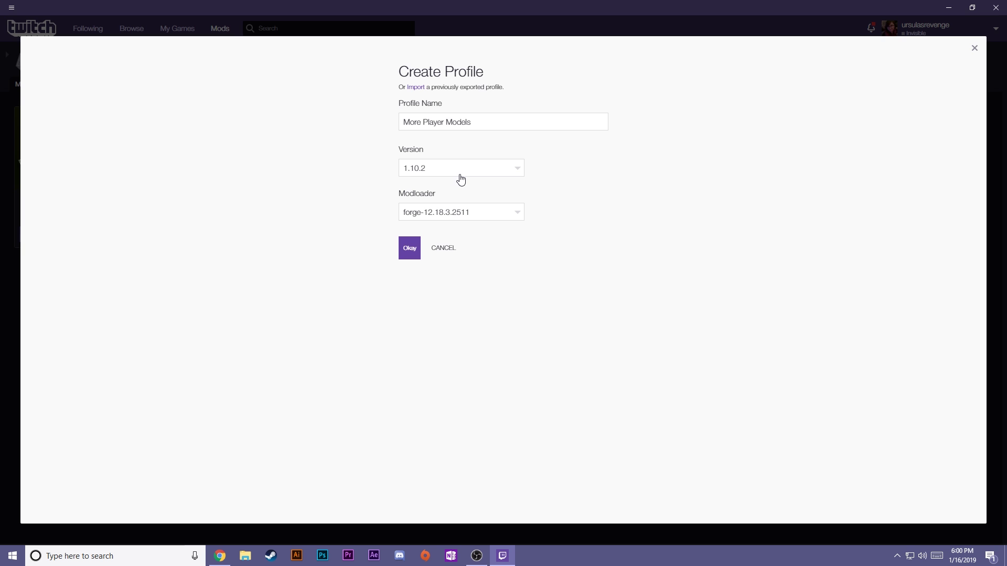
left_click(449, 173)
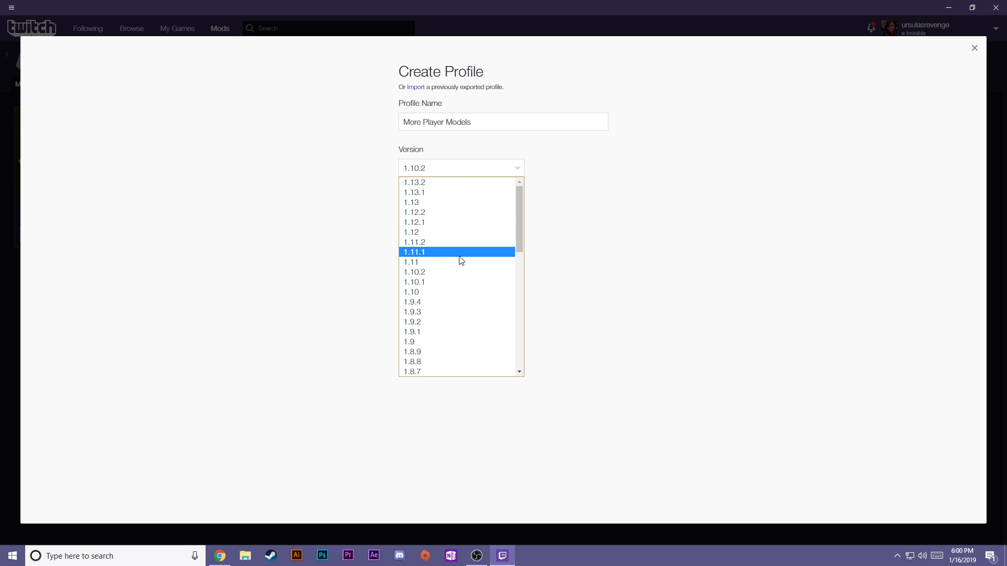
left_click(432, 212)
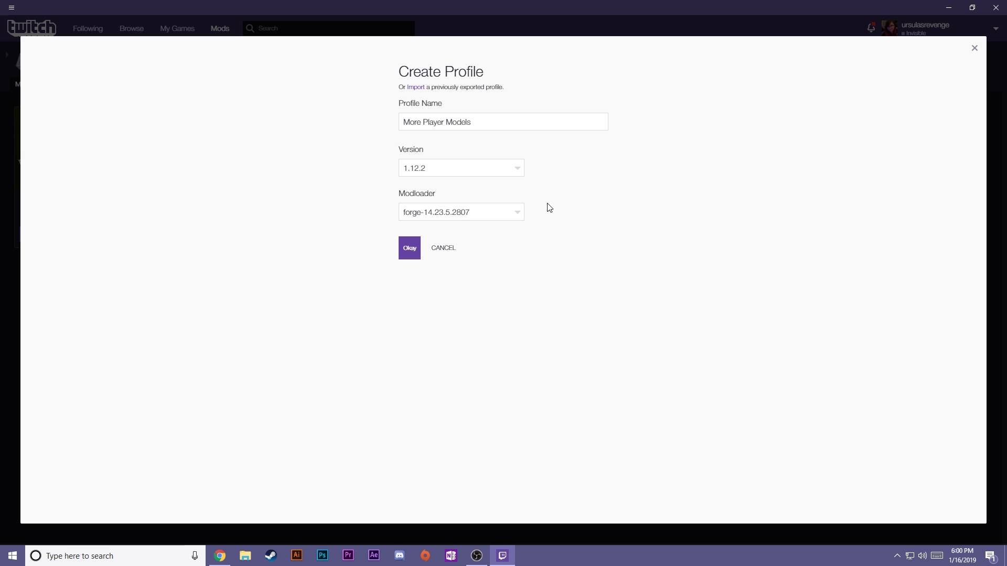
left_click(409, 245)
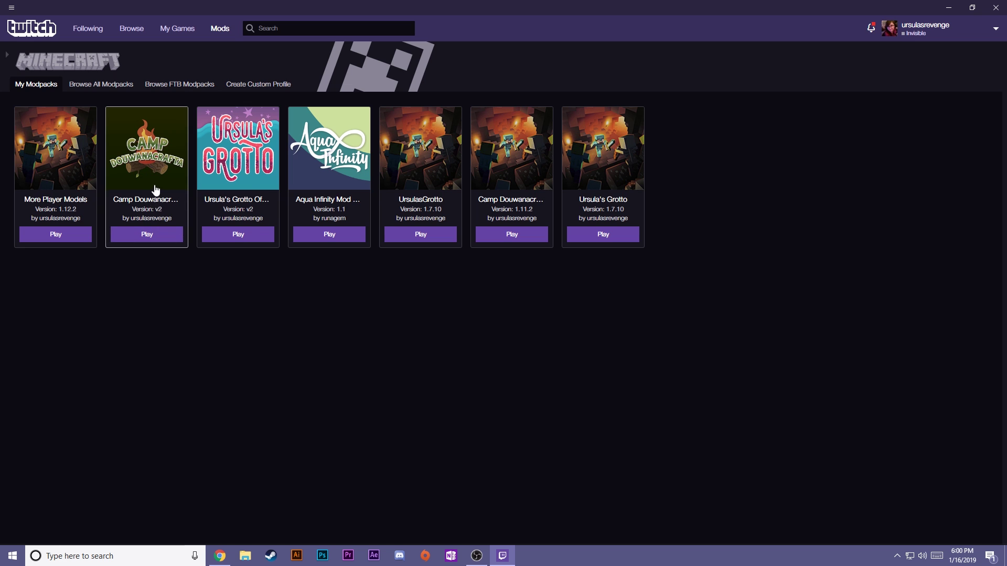
- View the mods folder inside the Camp Douwanacrafta v2 profile's folder, and return to the modpack list
right_click(154, 186)
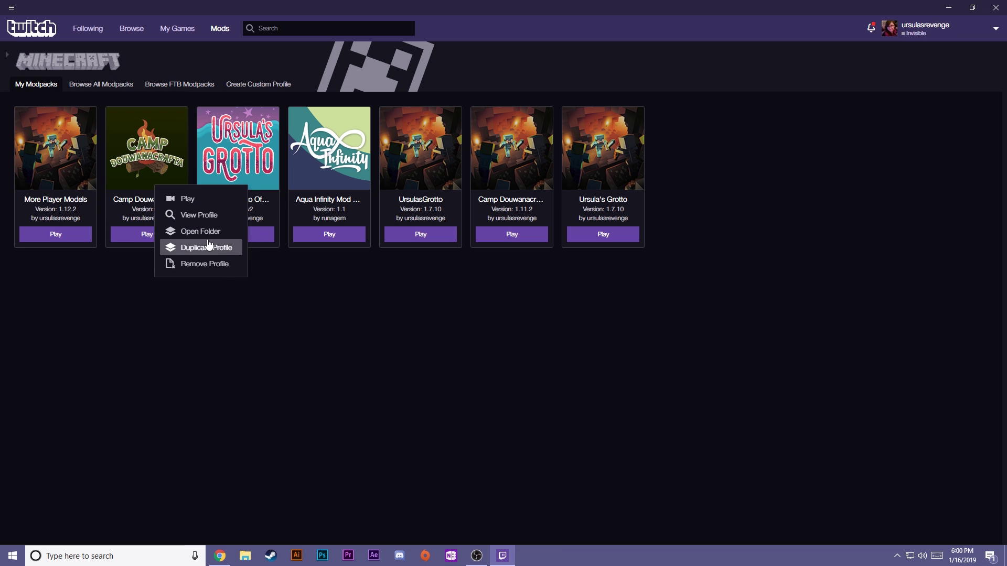
left_click(208, 232)
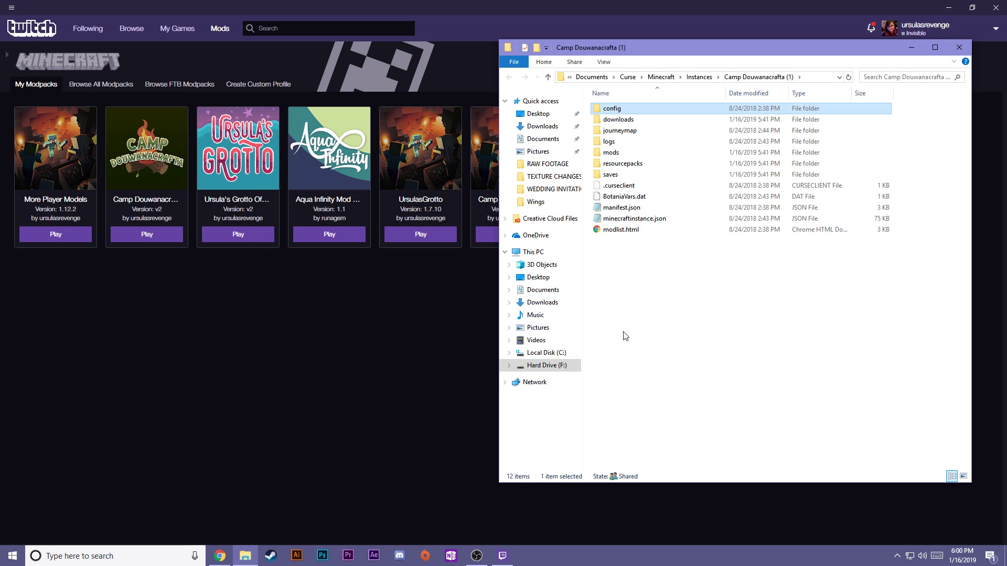
left_click(629, 153)
double_click(629, 153)
left_click(58, 178)
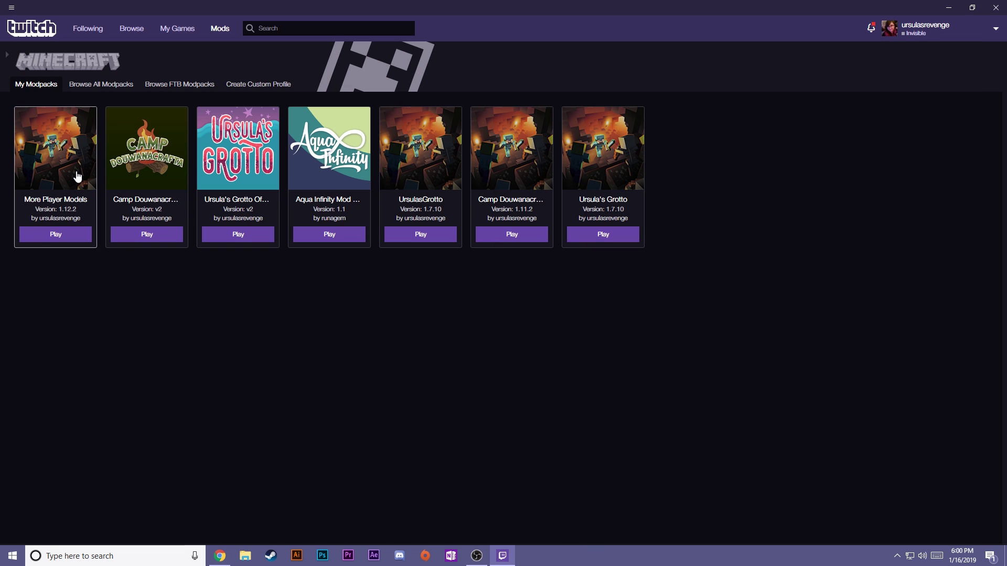
- Open the mods folder inside the More Player Models profile's folder
right_click(77, 175)
left_click(122, 218)
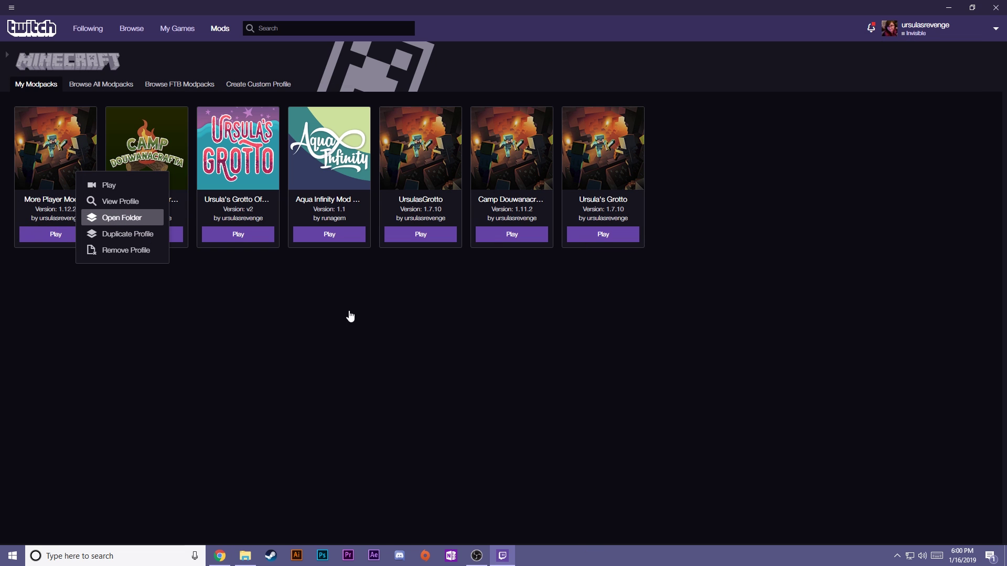
double_click(627, 112)
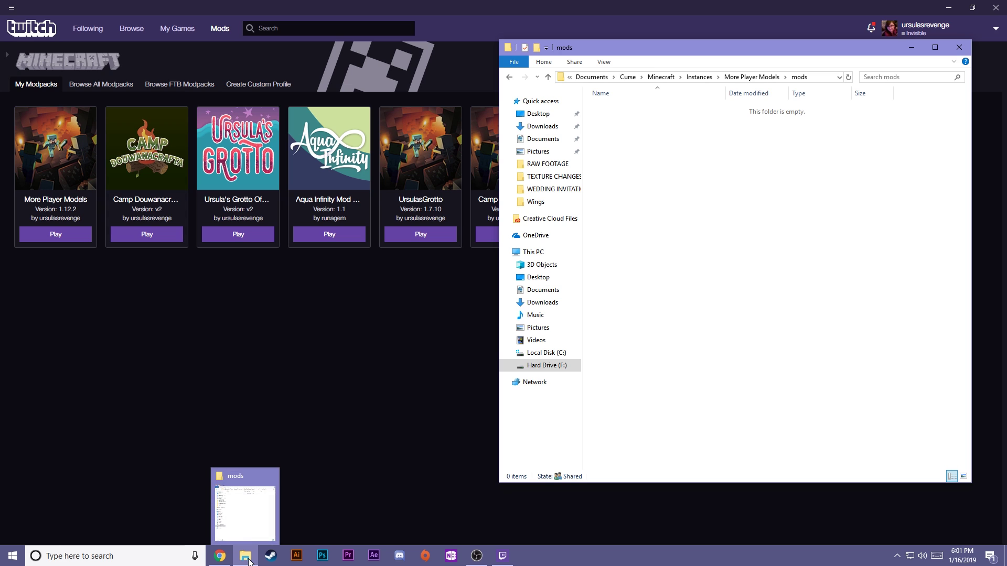
- Move MorePlayerModels_1.12.2(18jan18).jar from Downloads into the profile's mods folder and close the folder windows
middle_click(246, 557)
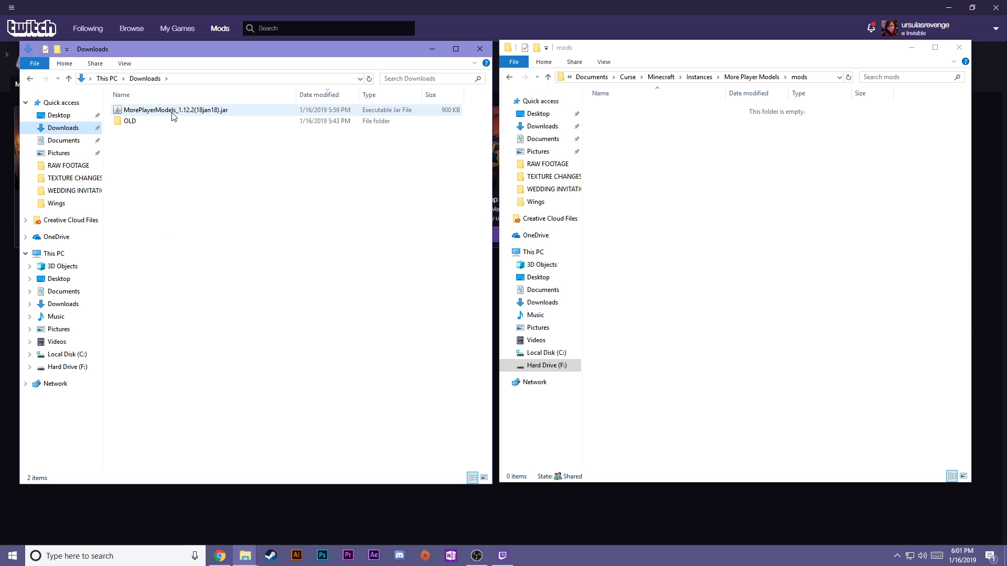
left_click_drag(172, 111, 728, 195)
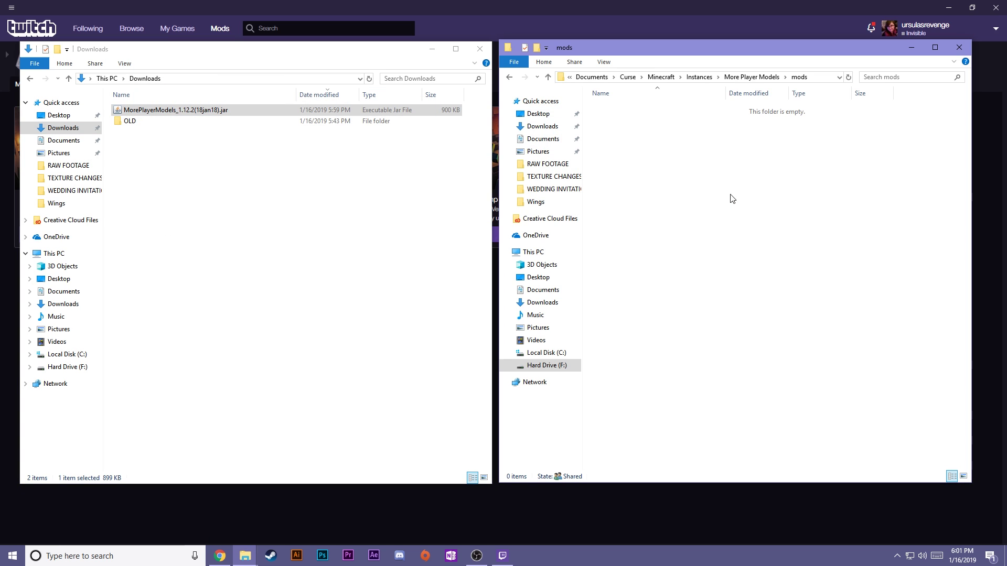
key("alt+F4")
left_click(958, 47)
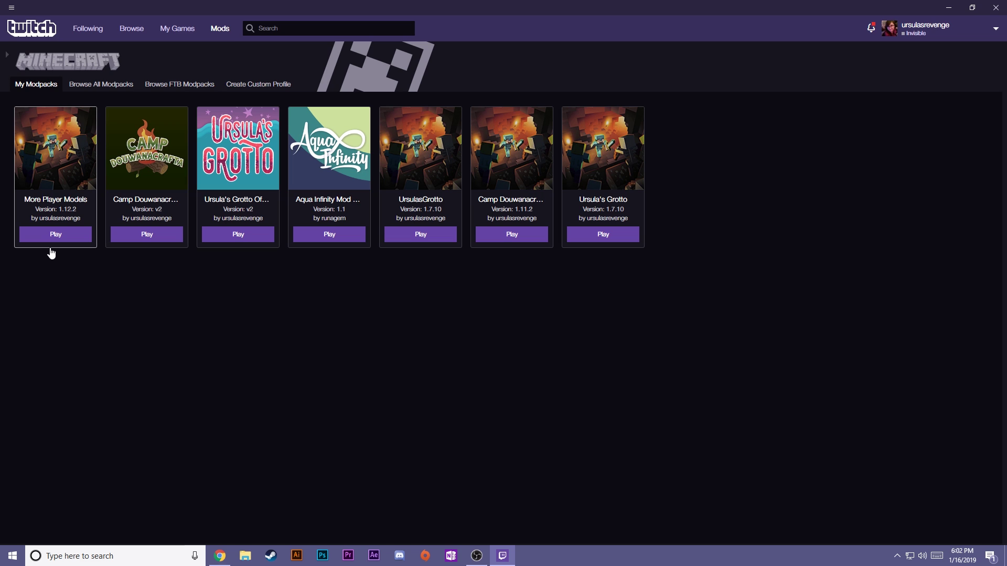
- Launch Minecraft with the More Player Models profile and check the in-game mod list for MorePlayerModels
left_click(61, 240)
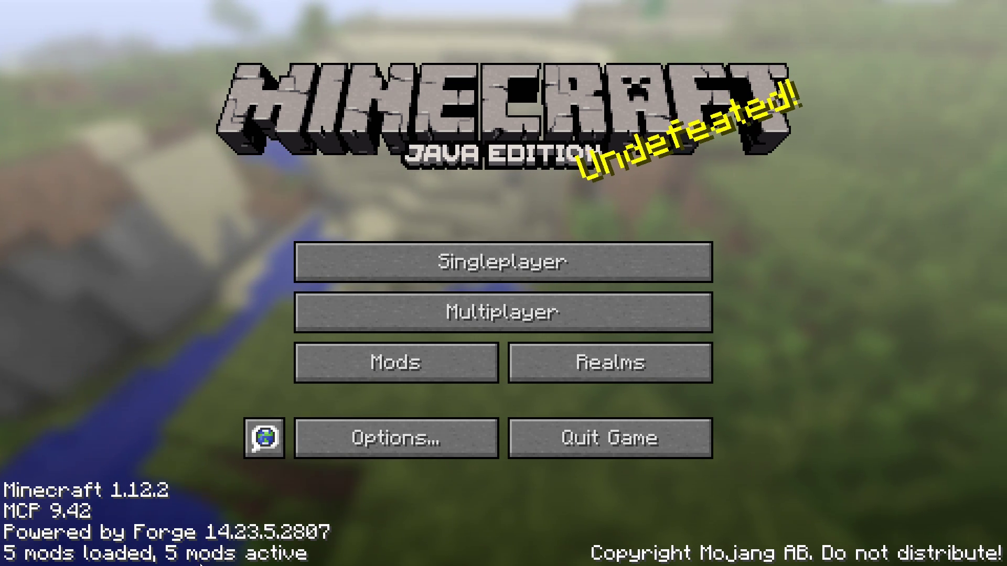
left_click(379, 366)
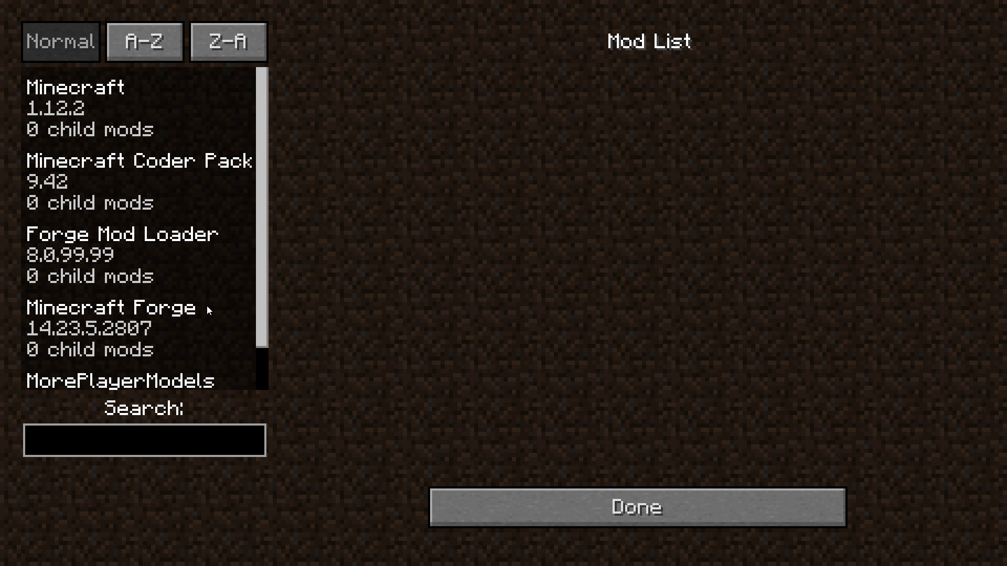
scroll(213, 311, "down", 2)
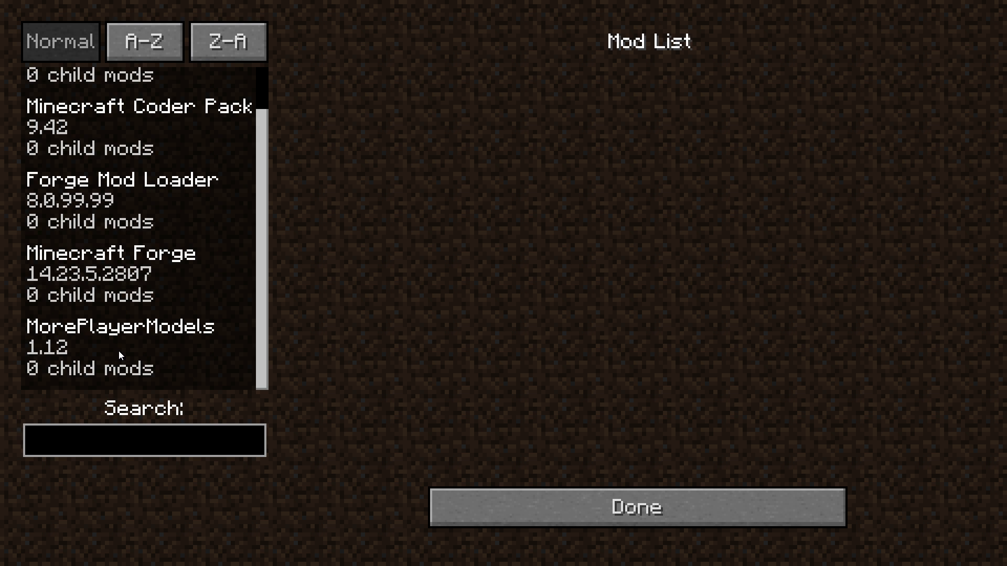
key("Escape")
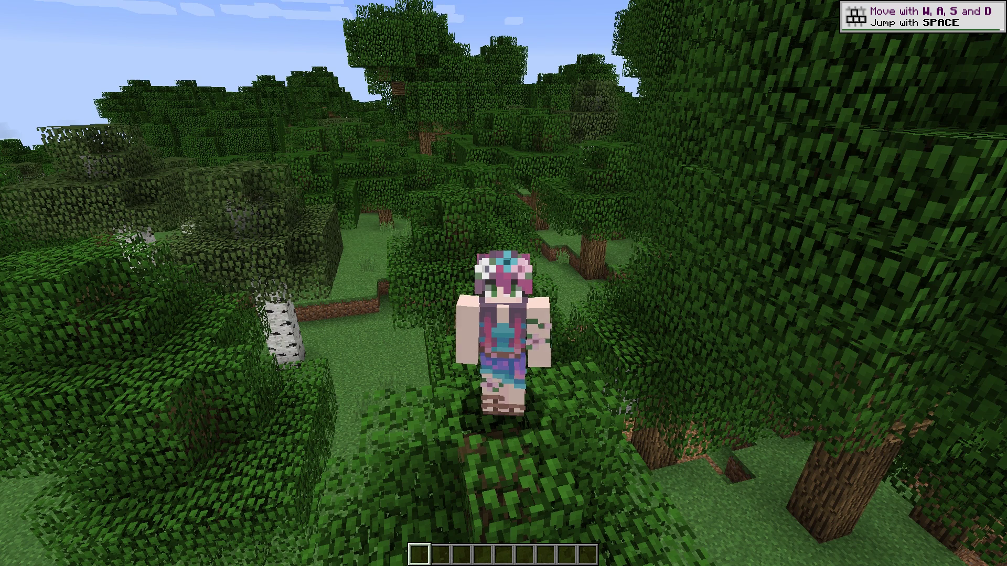
key("y")
key("Escape")
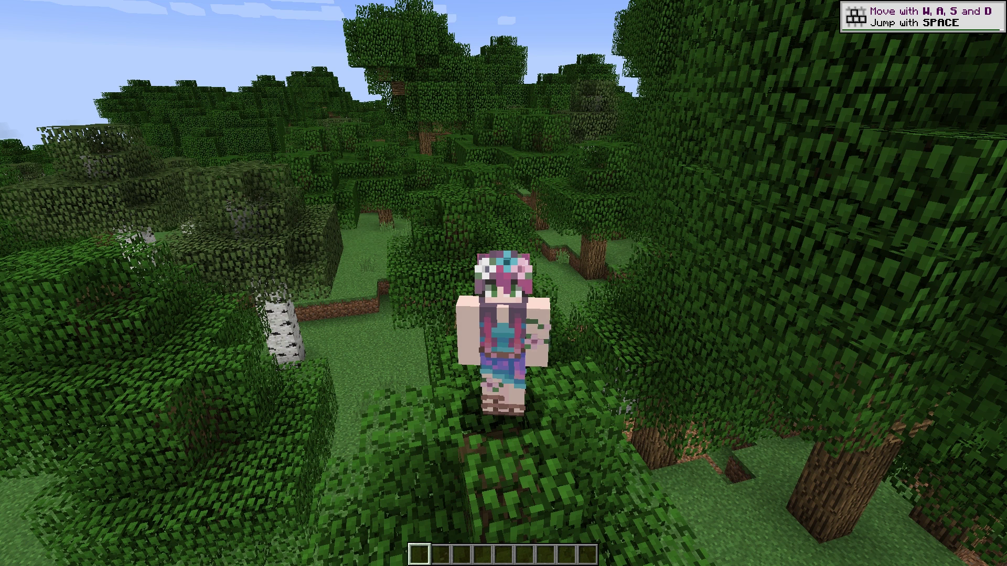
- Open the game's Controls settings and examine the key bindings for CharacterScreen and the MPM actions
key("Escape")
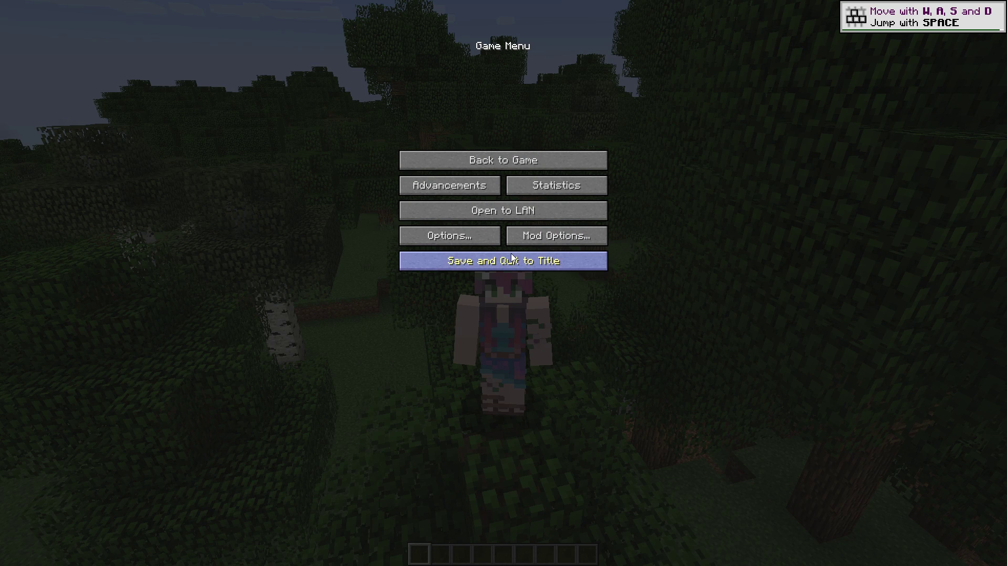
left_click(486, 237)
left_click(582, 171)
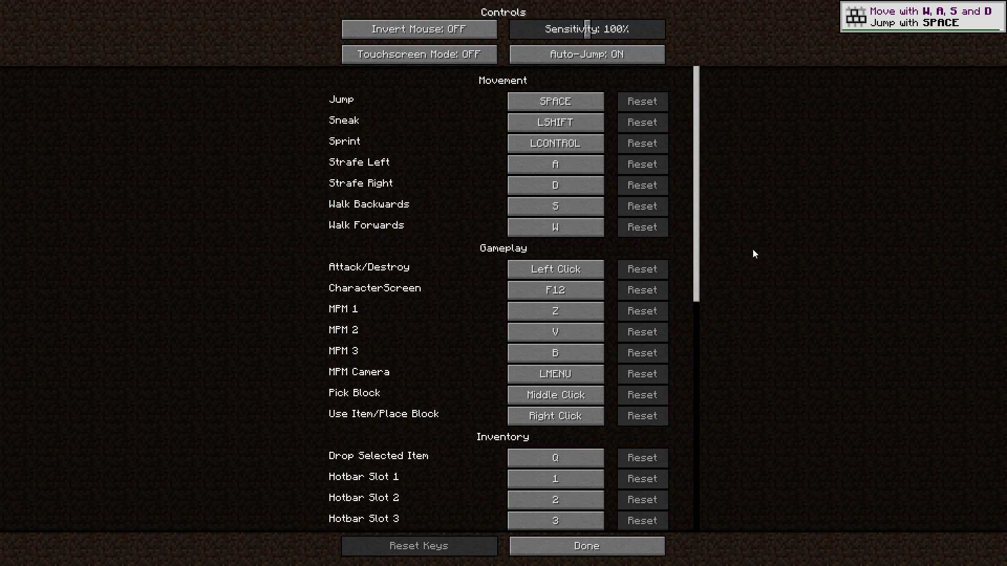
scroll(695, 153, "down", 12)
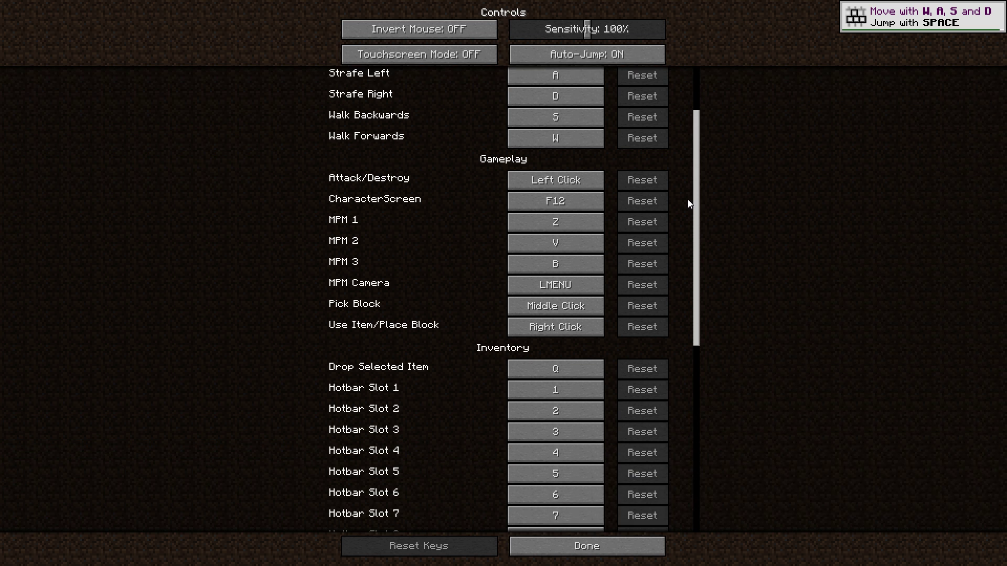
scroll(425, 311, "up", 12)
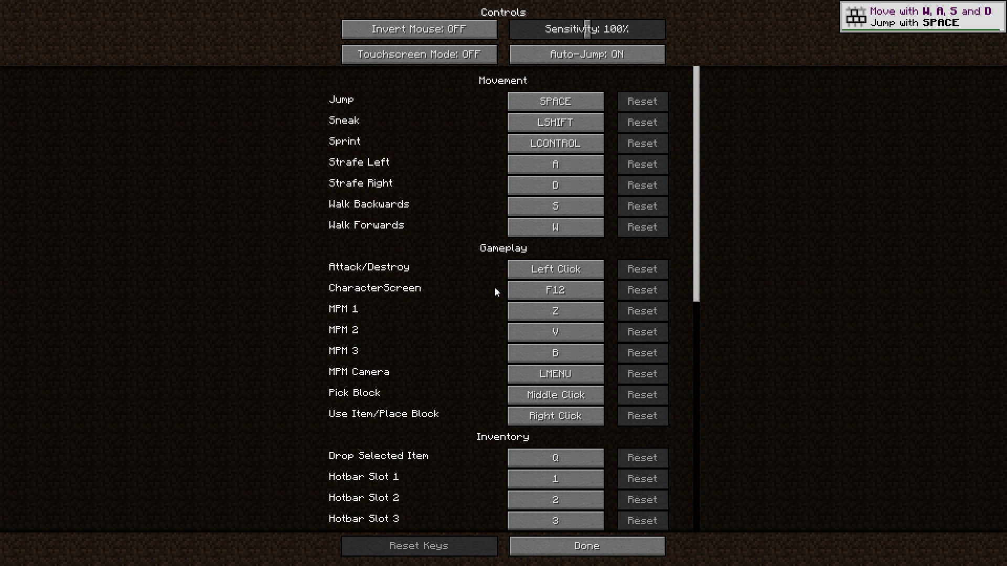
- Assign F12 to the MPM 3 key binding in the Controls settings
left_click(602, 353)
key("F12")
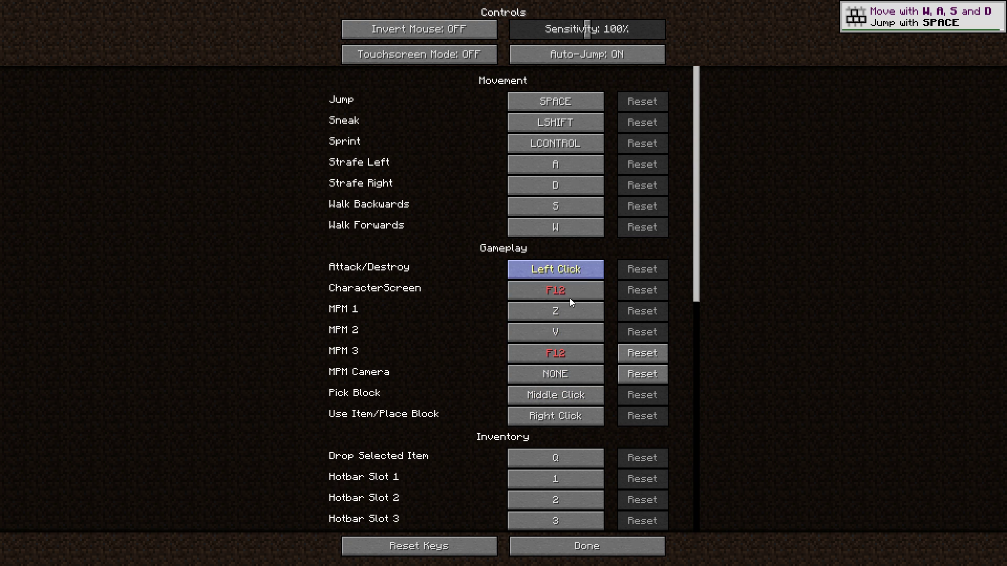
left_click(583, 355)
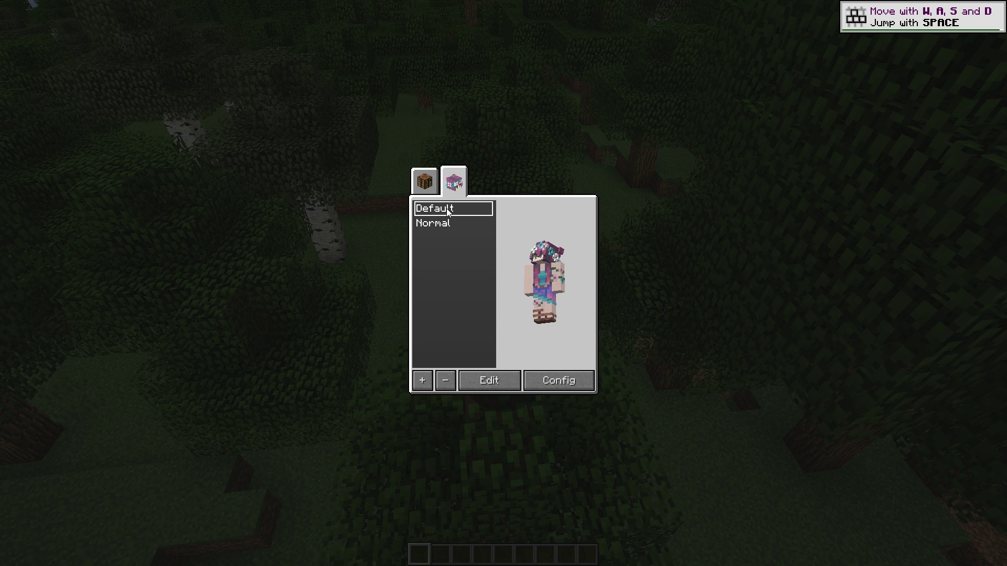
- Start deleting the Default model from the character screen's model list and decline the confirmation
left_click(424, 224)
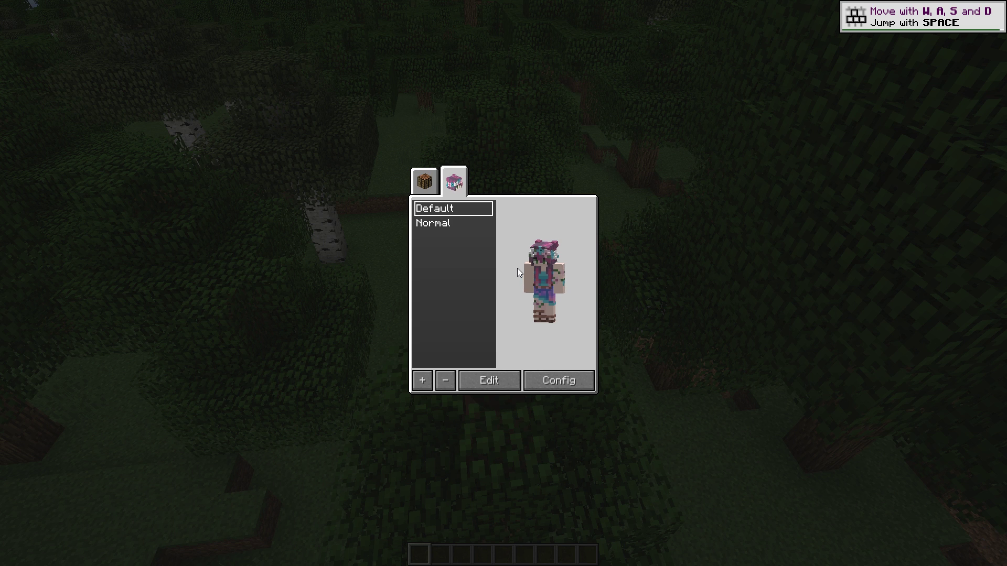
left_click(446, 381)
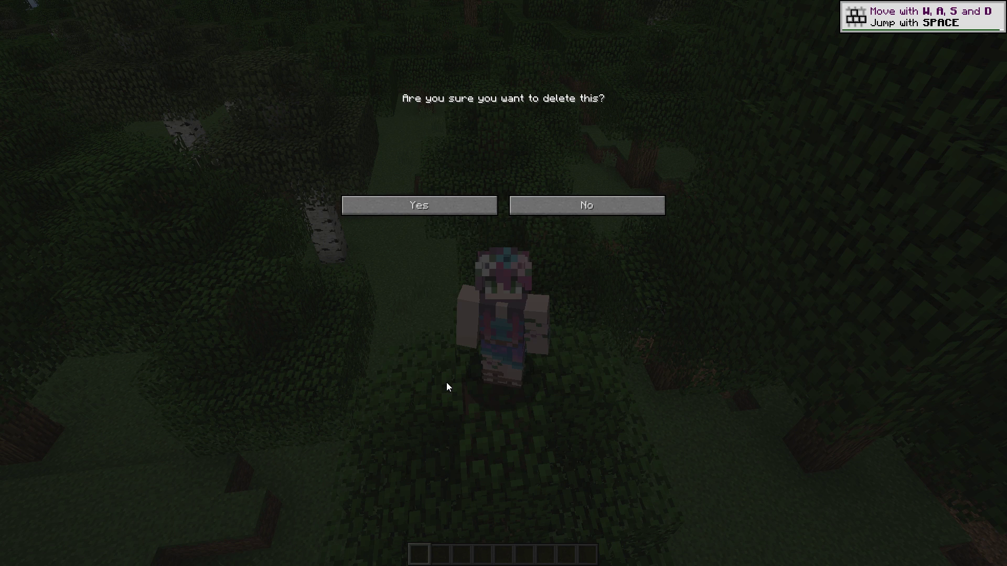
left_click(597, 208)
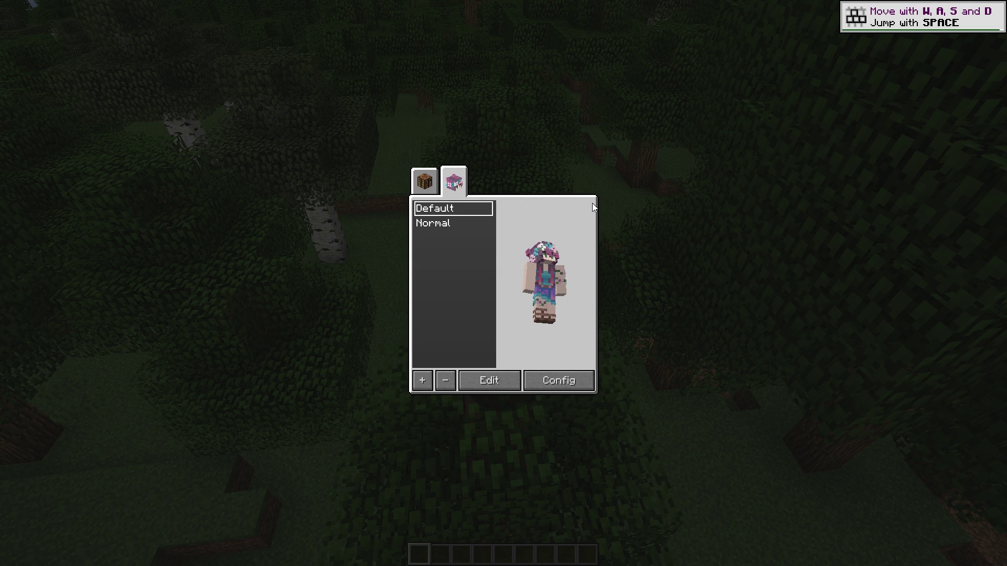
- Start a new model with Normal selected and preview the preset models from Elf Male through Wolf Male
left_click(446, 223)
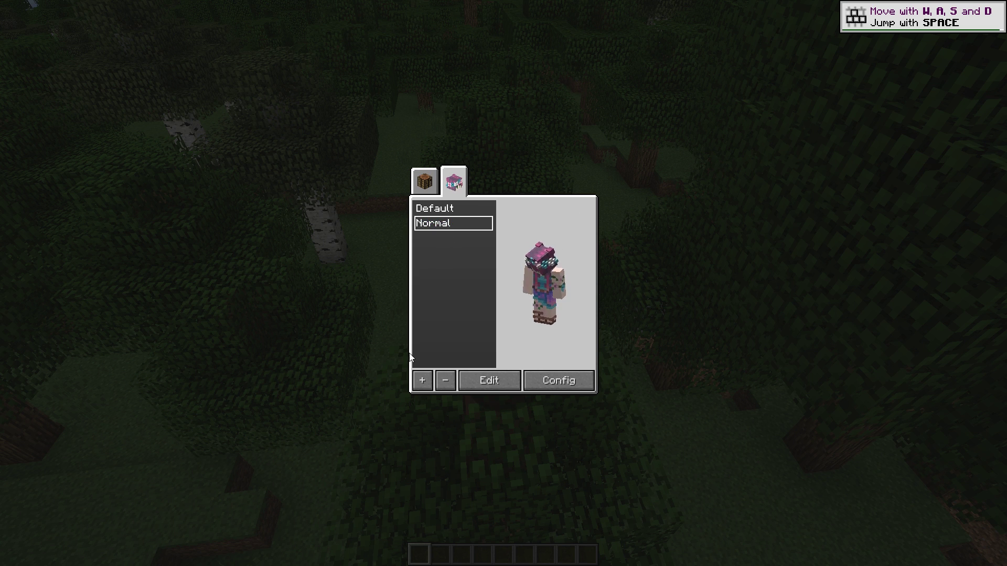
left_click(423, 383)
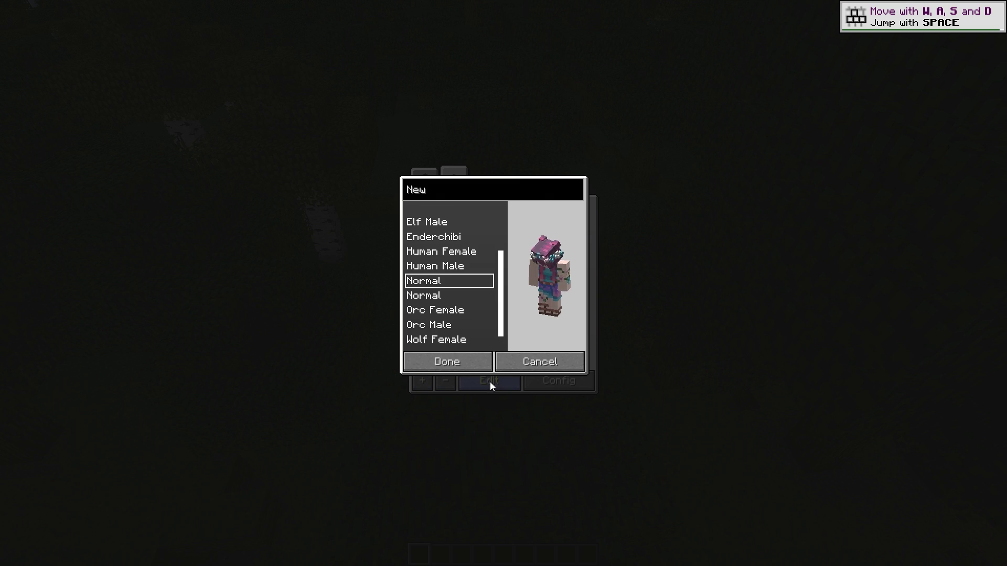
left_click(437, 225)
left_click(436, 237)
left_click(441, 253)
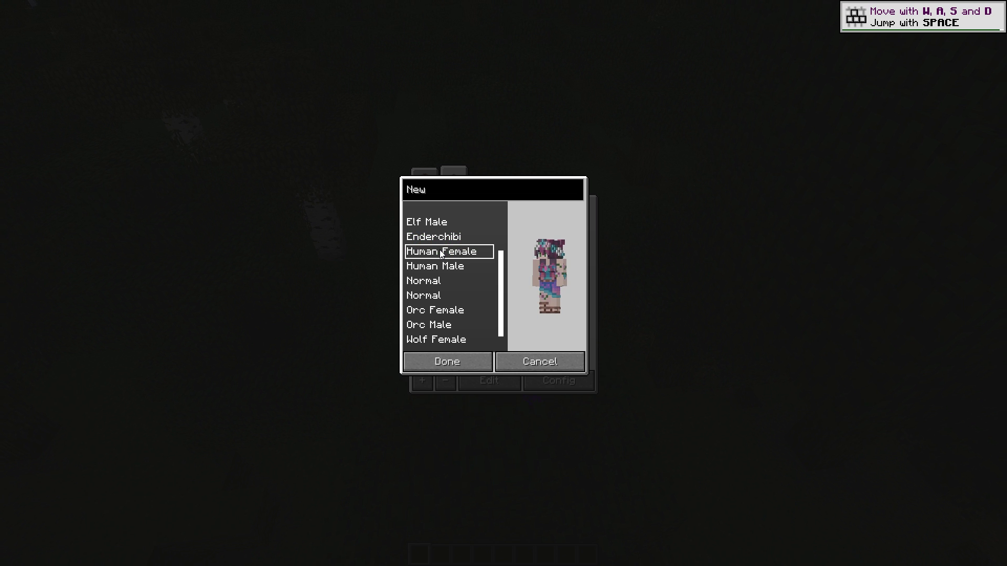
left_click(441, 267)
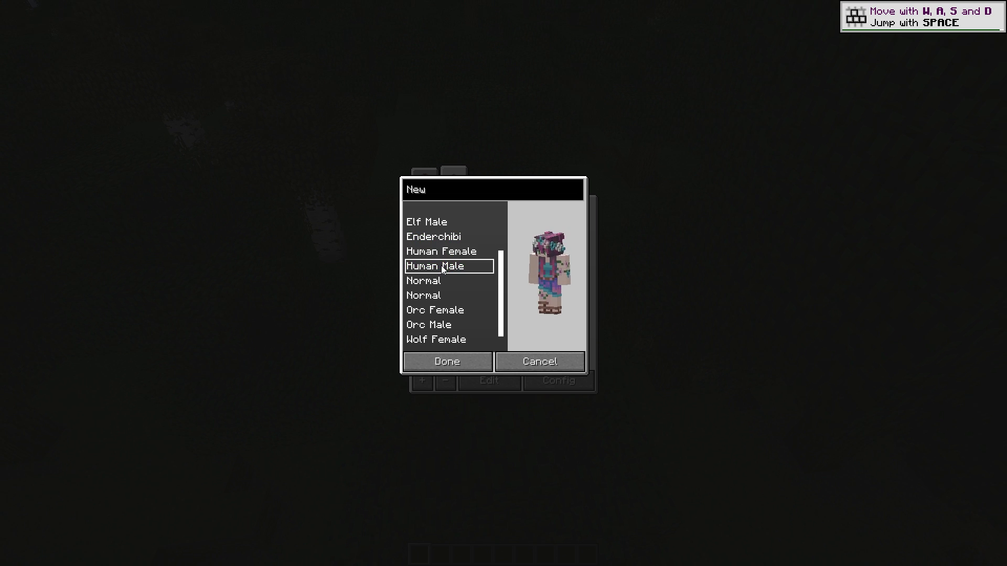
left_click(441, 280)
left_click(444, 295)
left_click(448, 310)
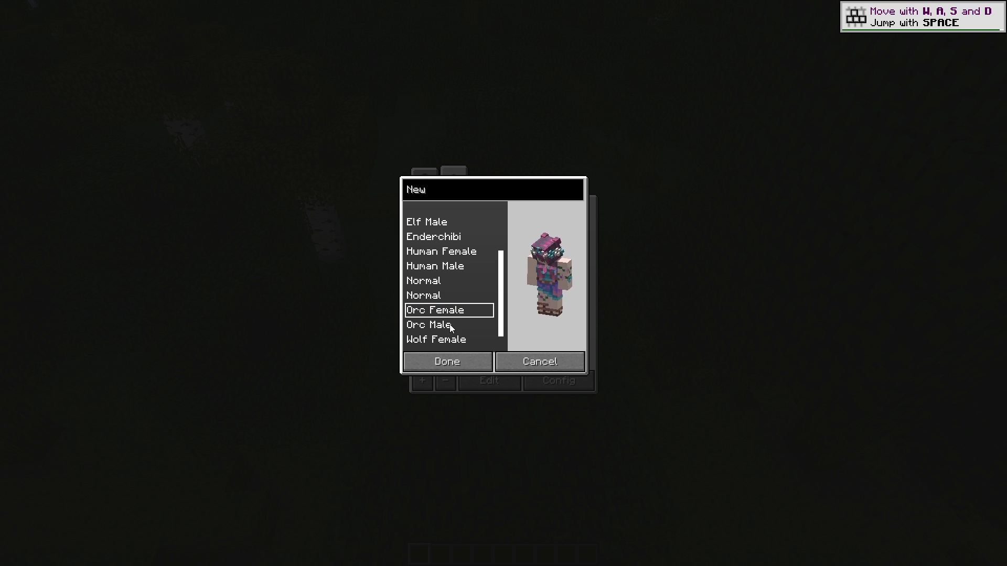
left_click(448, 325)
left_click(449, 338)
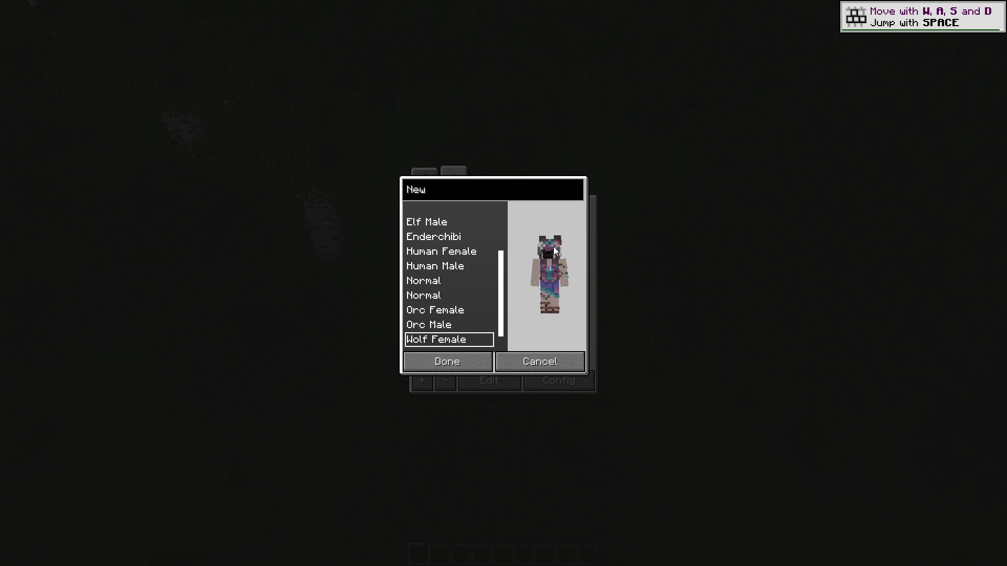
scroll(472, 313, "down", 1)
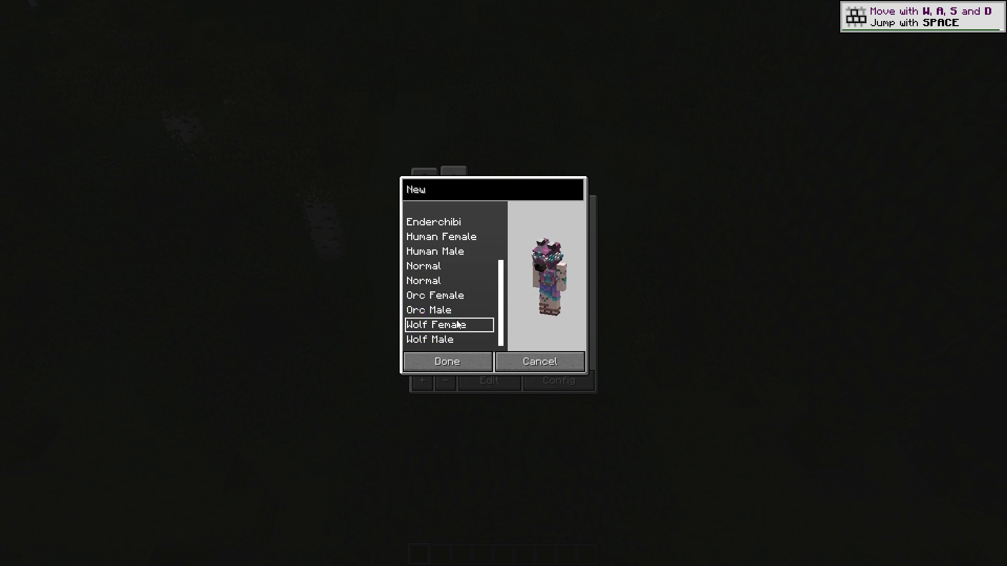
left_click(449, 339)
scroll(446, 283, "up", 5)
- Create the new model from the Dwarf Female preset with a name beginning "DiggyDiggyHol"
left_click(433, 255)
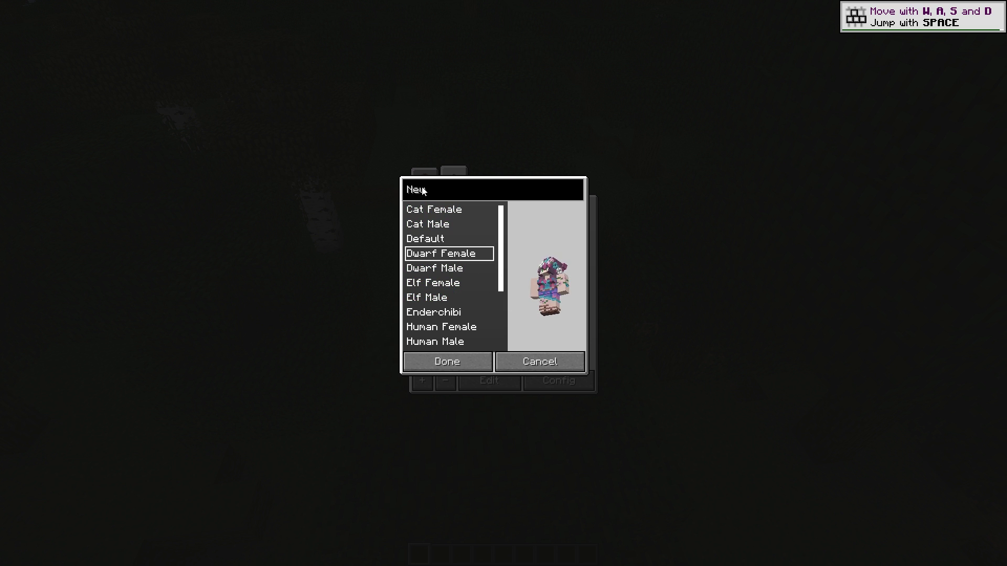
left_click(458, 192)
key("BackSpace")
key("BackSpace")
key("BackSpace")
left_click(460, 366)
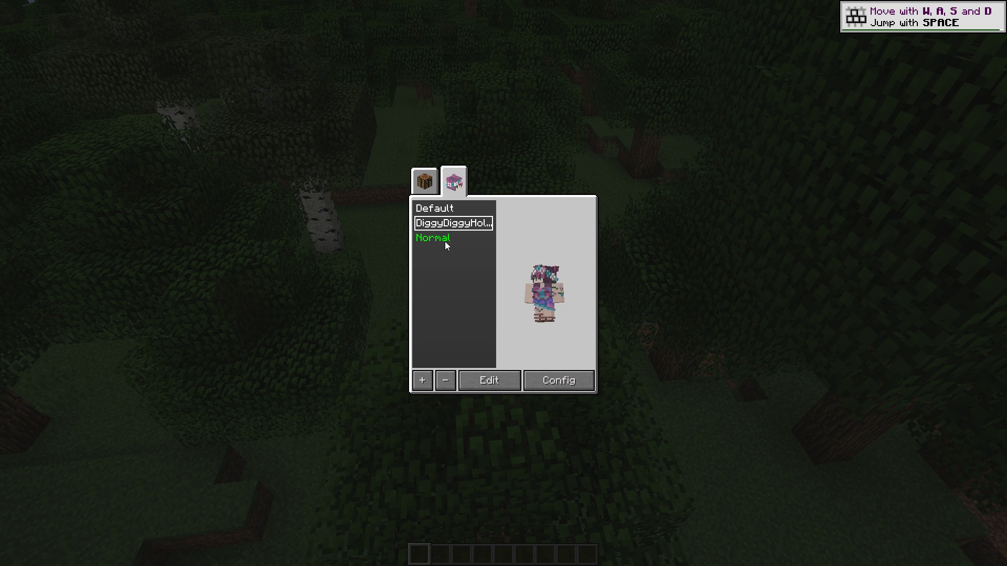
- Switch between the saved models in the character list and leave Normal selected
key("Down")
key("Up")
key("Up")
key("Down")
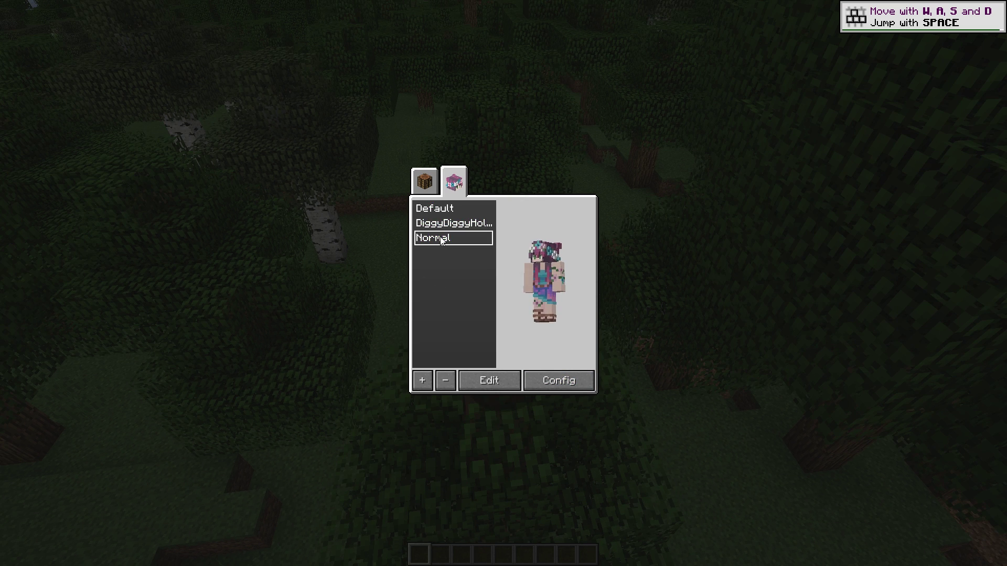
left_click(416, 240)
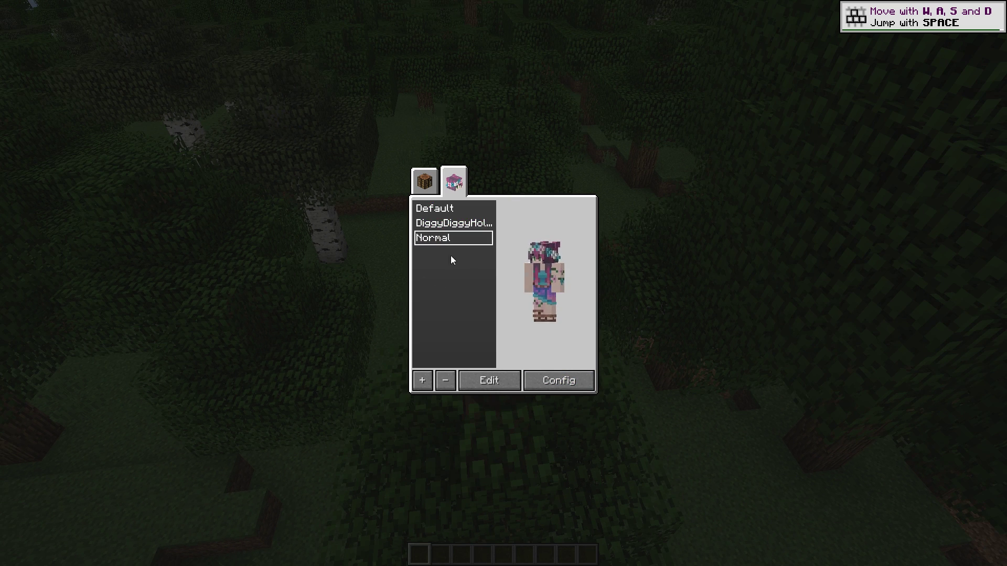
- Open the Normal model's Parts editor and look through the list of body parts
left_click(483, 385)
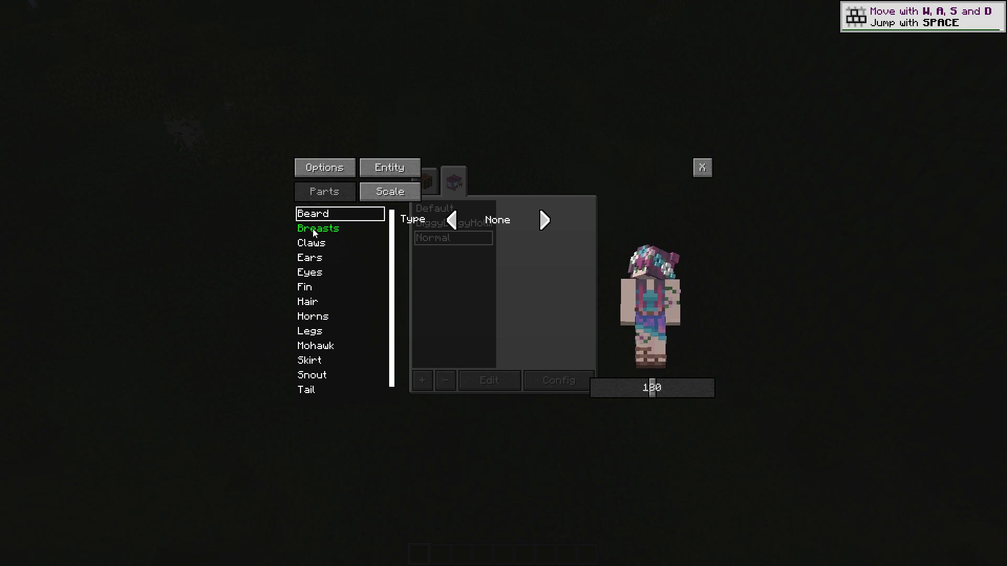
scroll(342, 276, "down", 1)
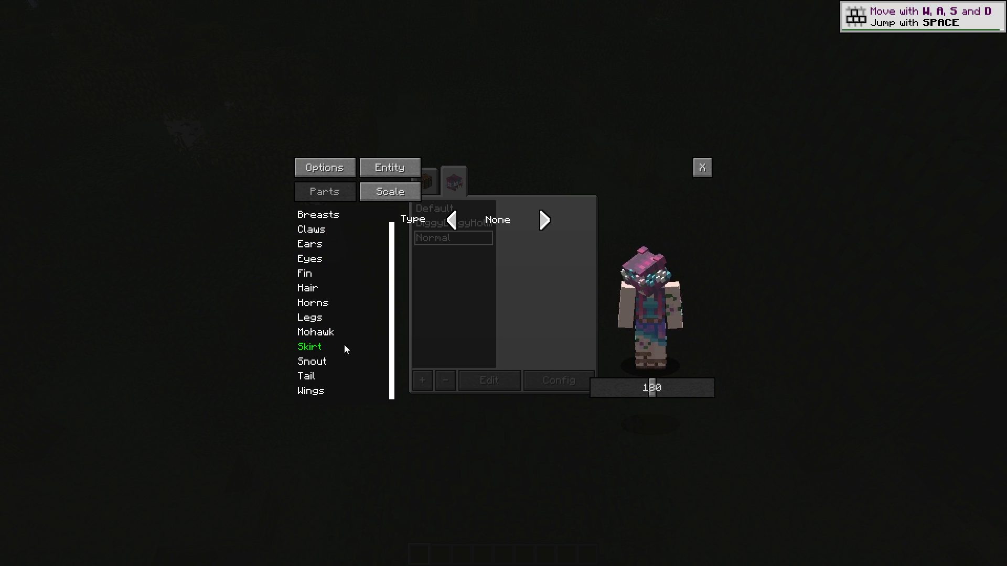
scroll(345, 360, "up", 1)
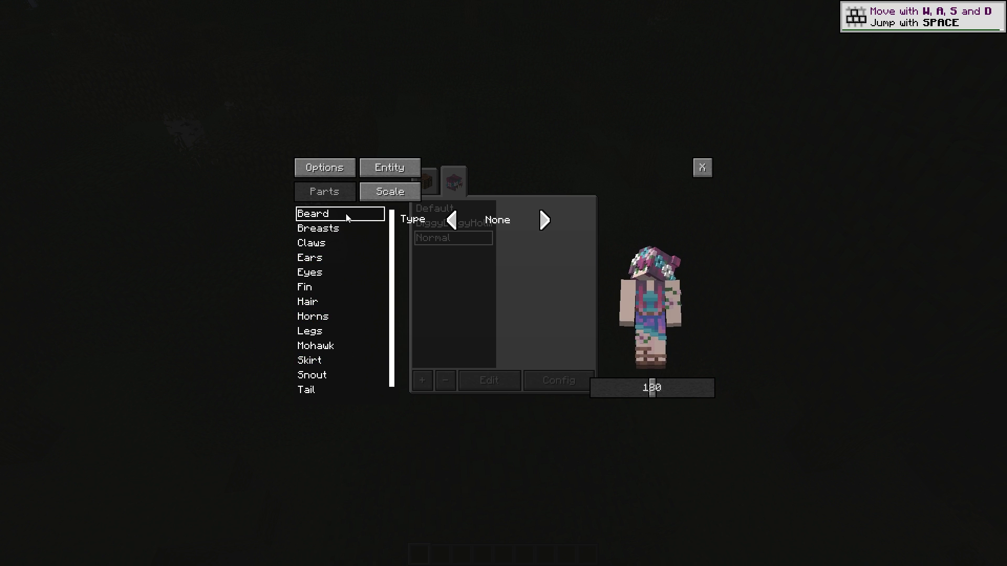
- Try out Beard types 1 to 4 on the Normal model and settle on type 4
left_click(549, 223)
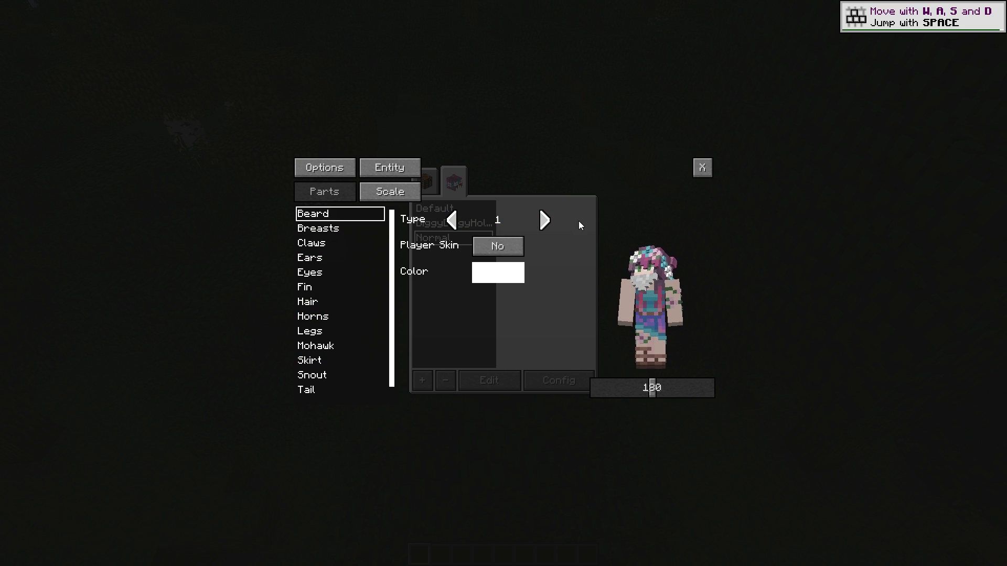
left_click(545, 221)
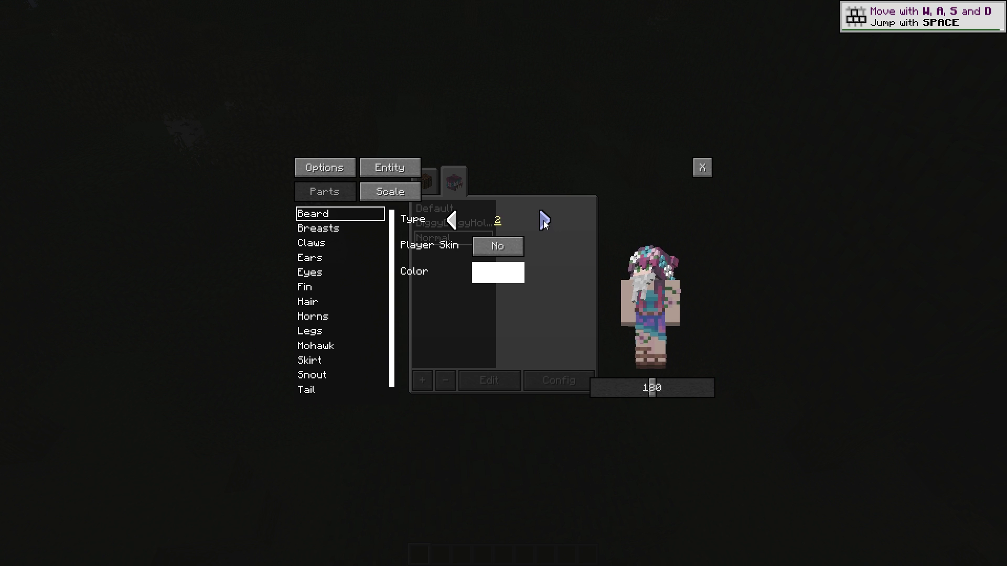
left_click(544, 221)
left_click(544, 222)
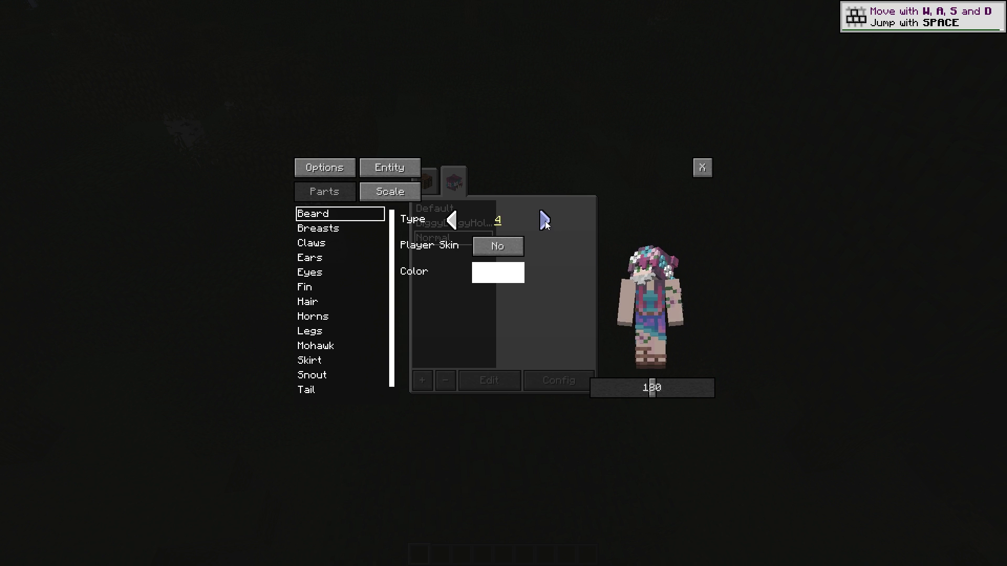
left_click(544, 221)
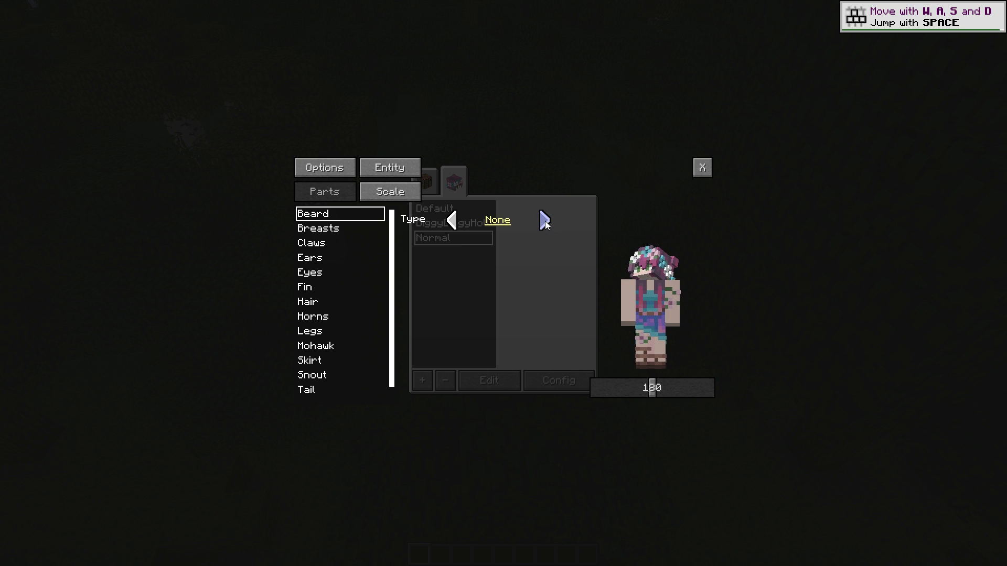
left_click(449, 221)
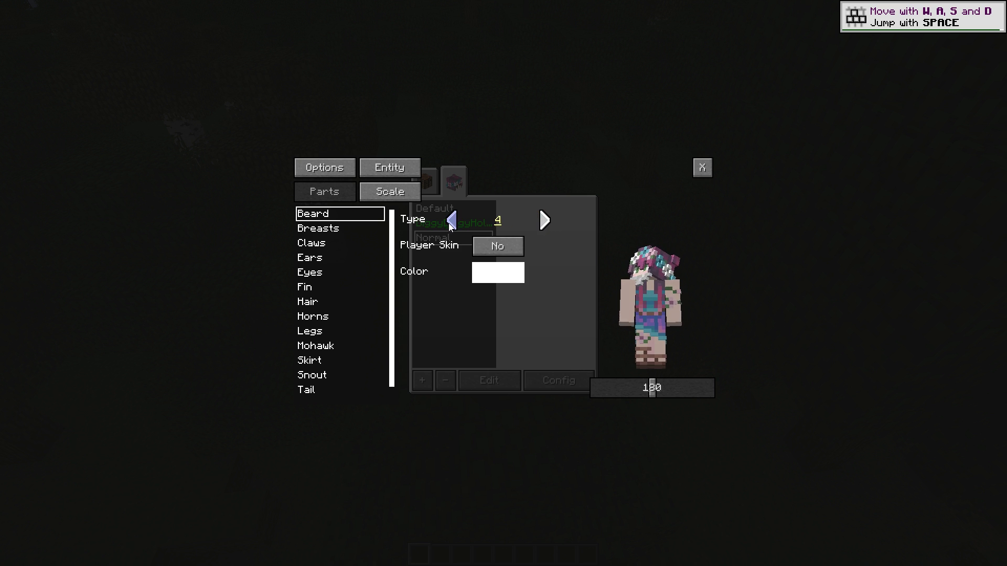
- Try the beard with Player Skin set to Yes and return the Beard type to None
left_click(508, 249)
left_click(508, 248)
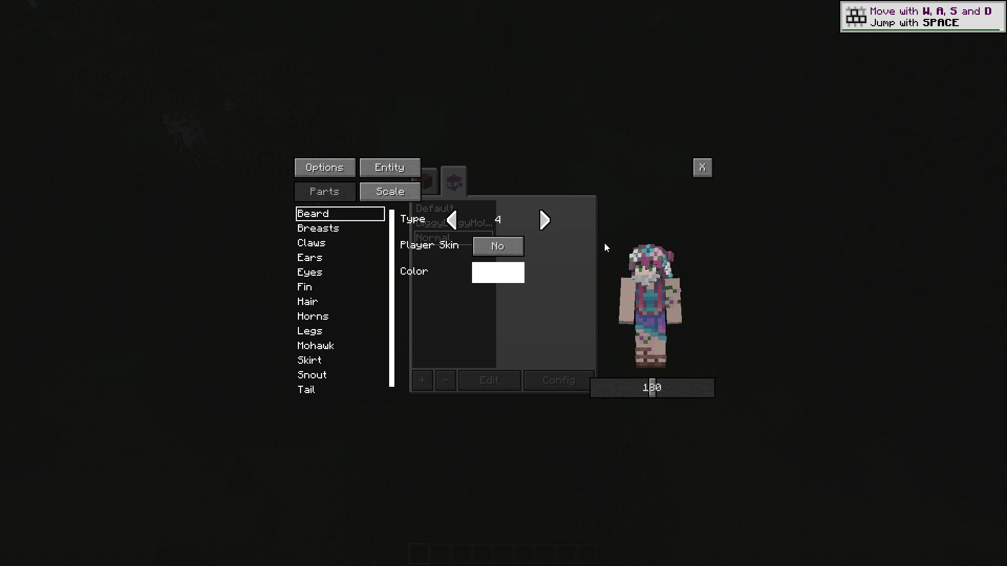
left_click(504, 247)
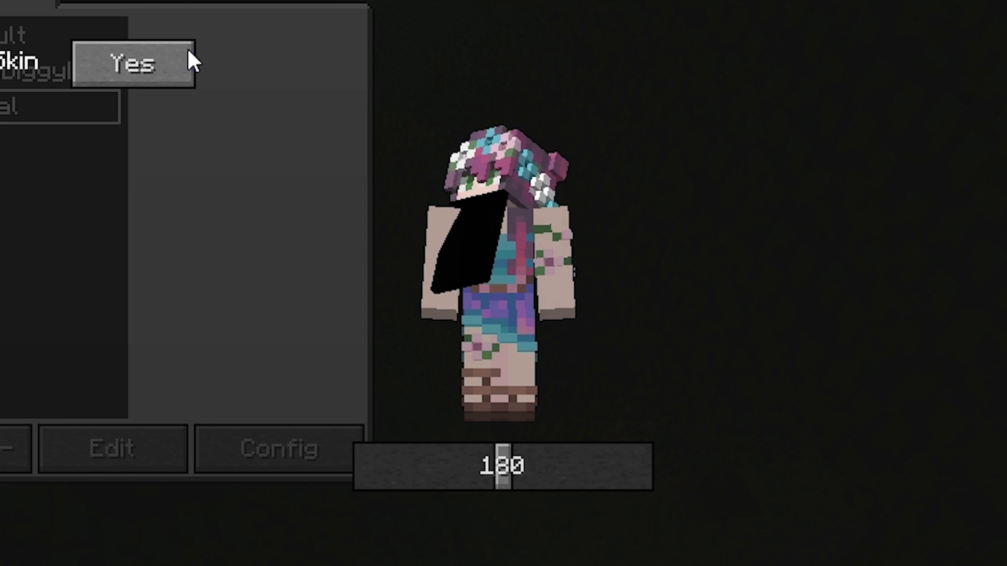
left_click(519, 220)
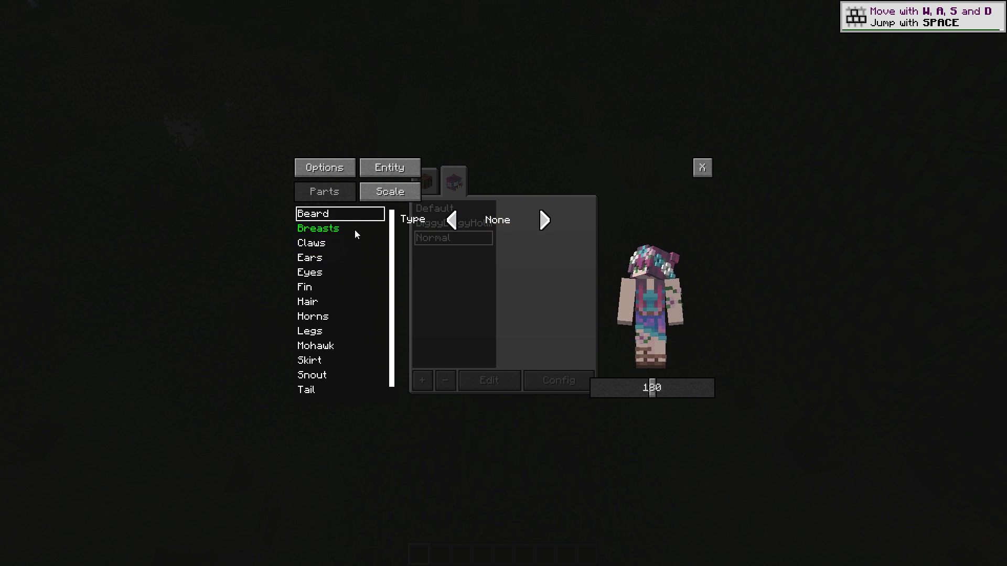
- Try the Claws part with type Show on the Normal model and set it back to None
left_click(343, 242)
left_click(544, 221)
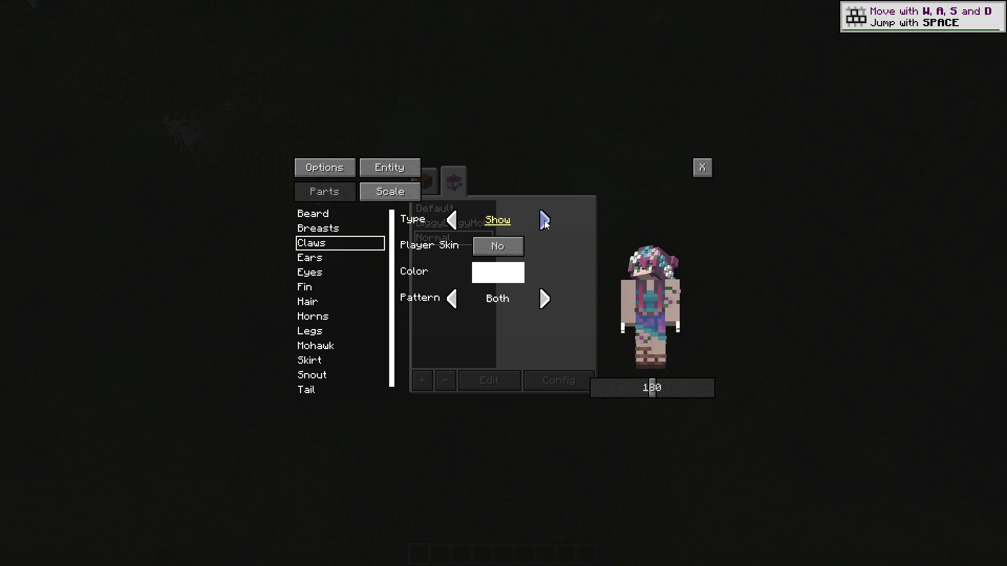
left_click(544, 221)
left_click(544, 222)
left_click(452, 221)
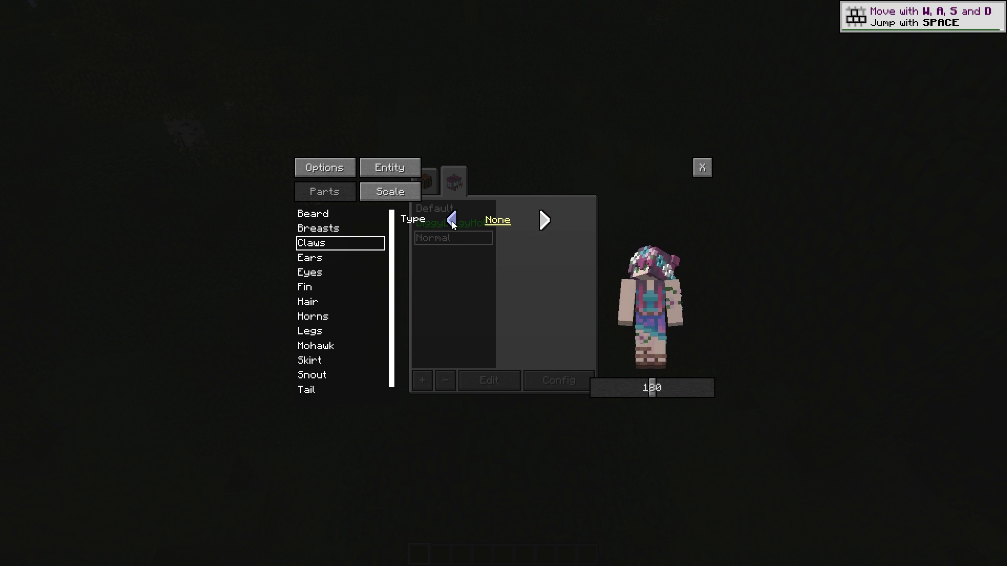
- Try the Normal and Bunny types for the Ears part and set it back to None
left_click(320, 259)
left_click(544, 221)
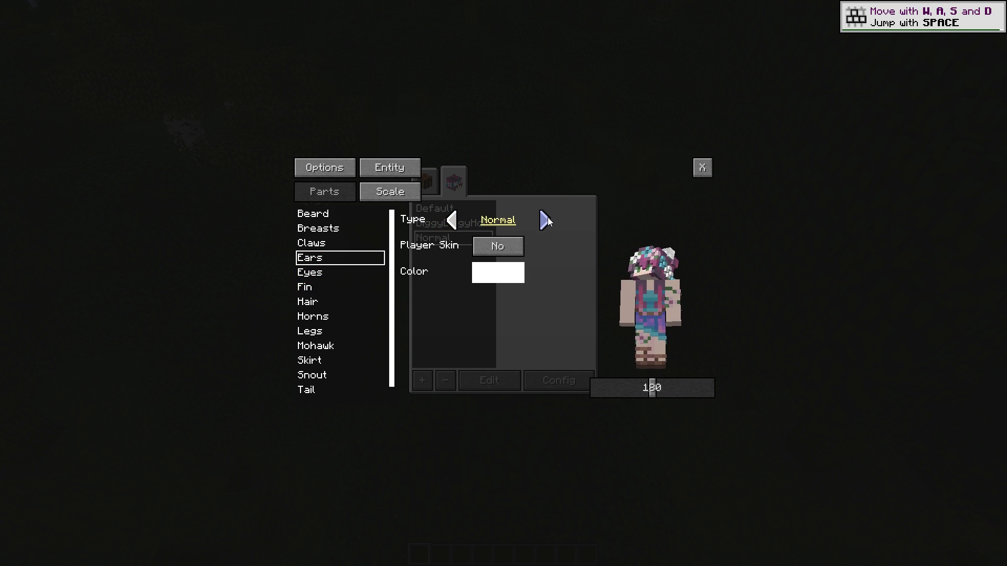
left_click(544, 221)
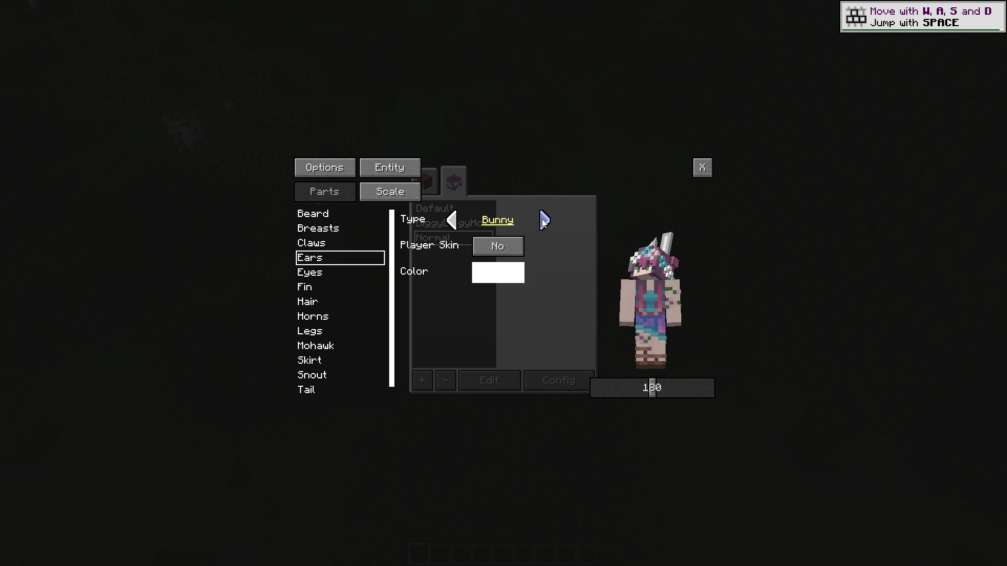
left_click(544, 220)
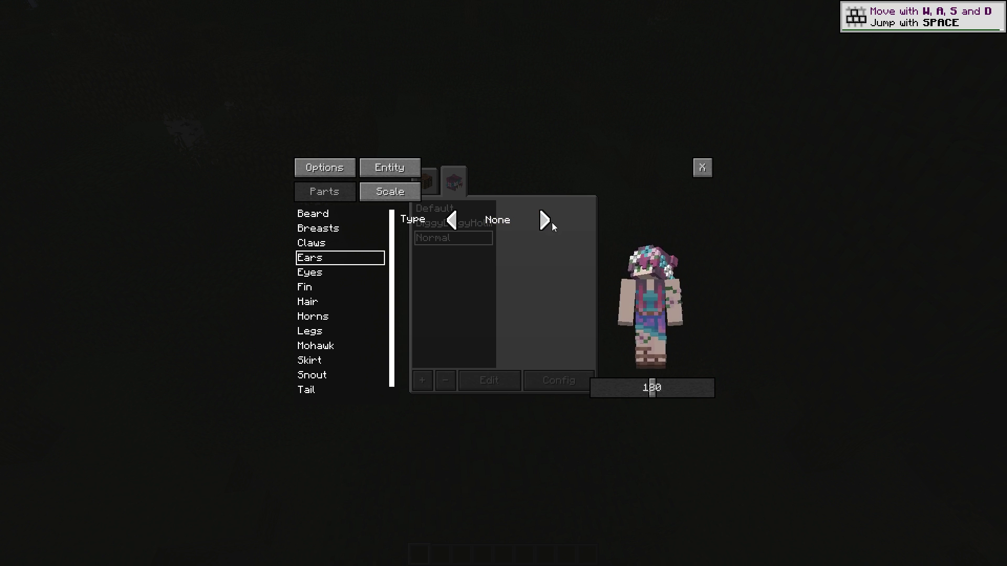
- Try different Hair types, including type 2, on the Normal model and set the part back to None
left_click(309, 301)
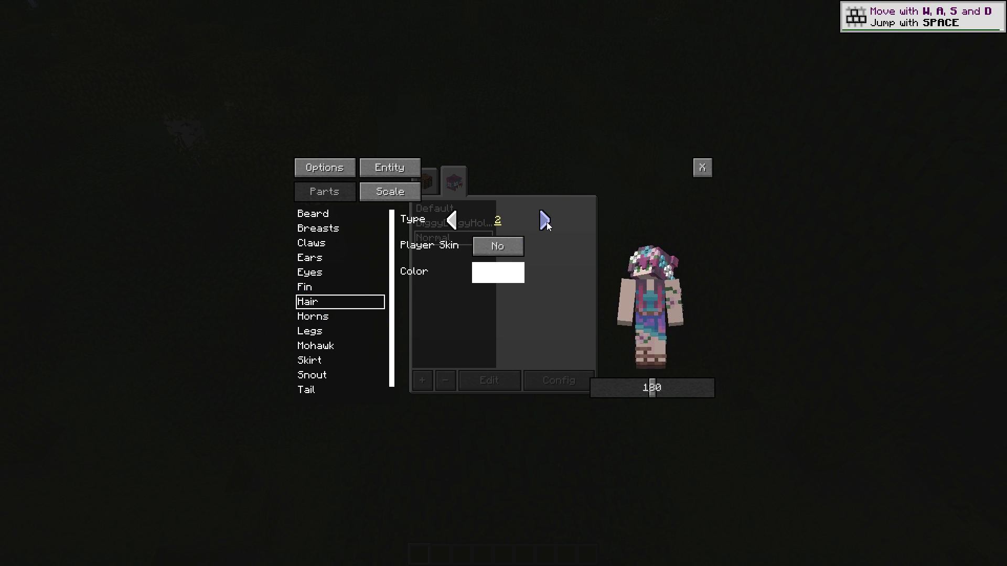
left_click(545, 221)
left_click(546, 223)
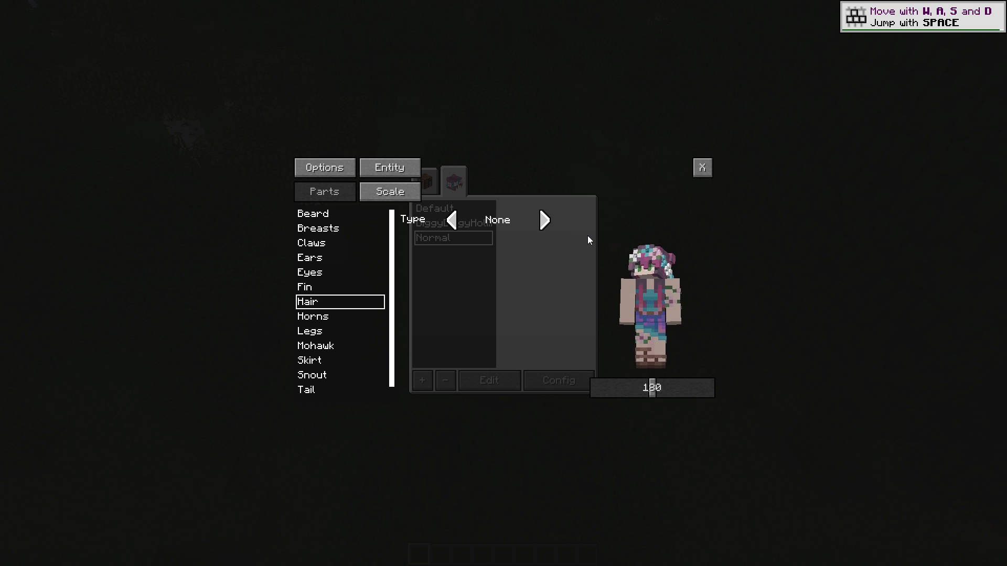
left_click_drag(587, 235, 651, 393)
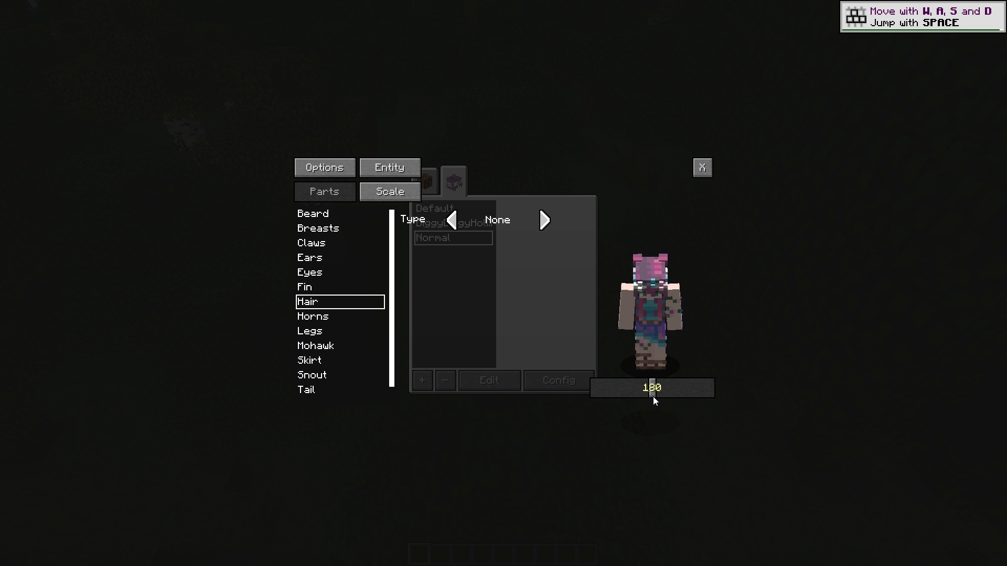
- Try the Hair types up to type 3 on the Normal model and return the part to None
left_click_drag(653, 396, 587, 401)
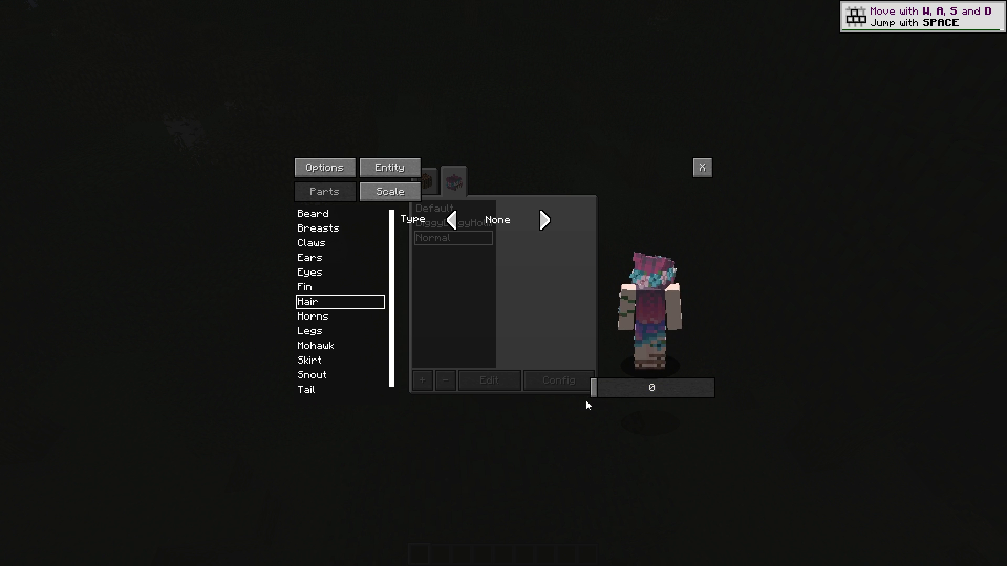
left_click(544, 221)
left_click(544, 220)
left_click(543, 221)
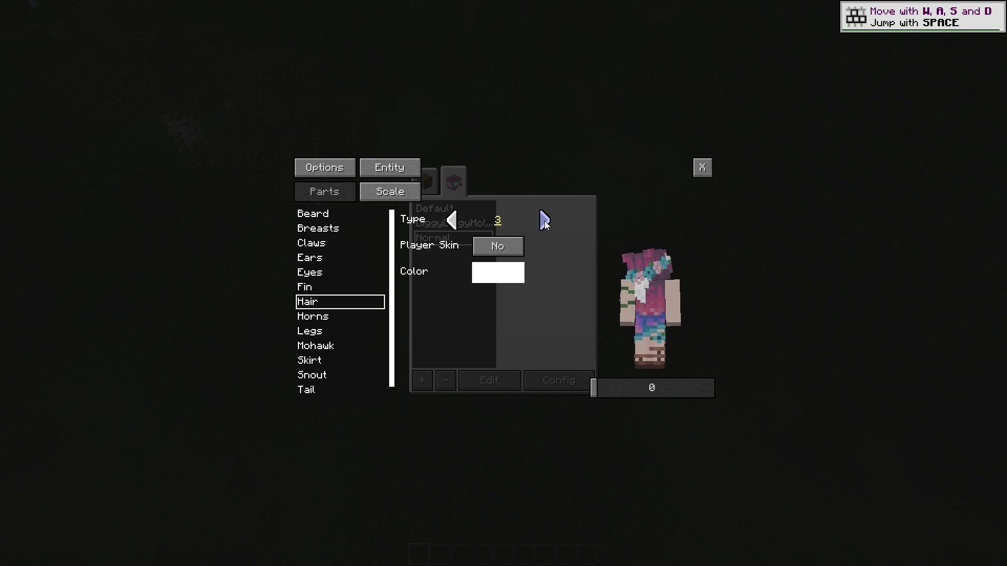
left_click(544, 220)
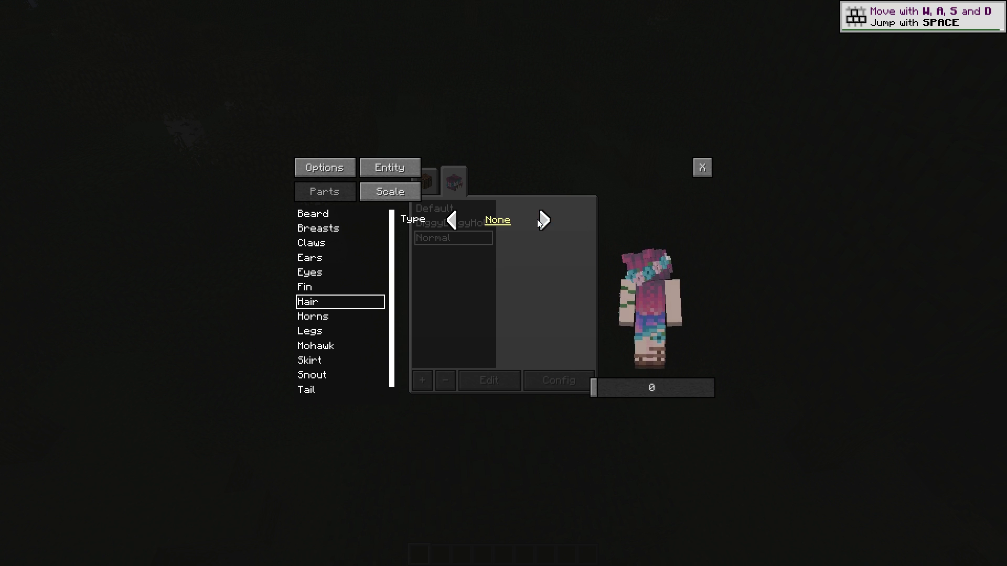
- Try the Naga and Mermaid types for the Legs part and return it to Normal
left_click_drag(593, 389, 637, 393)
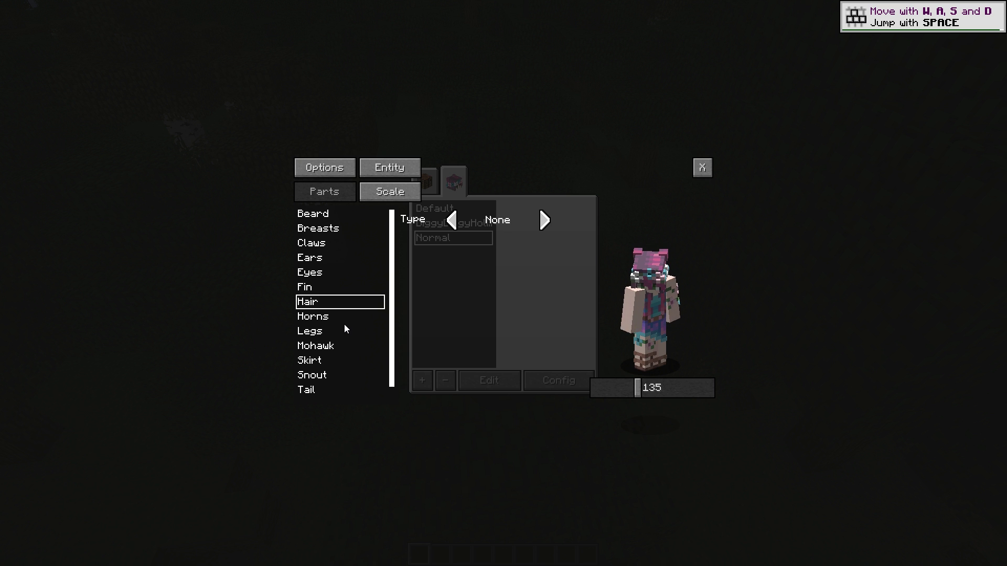
left_click(333, 336)
left_click(544, 219)
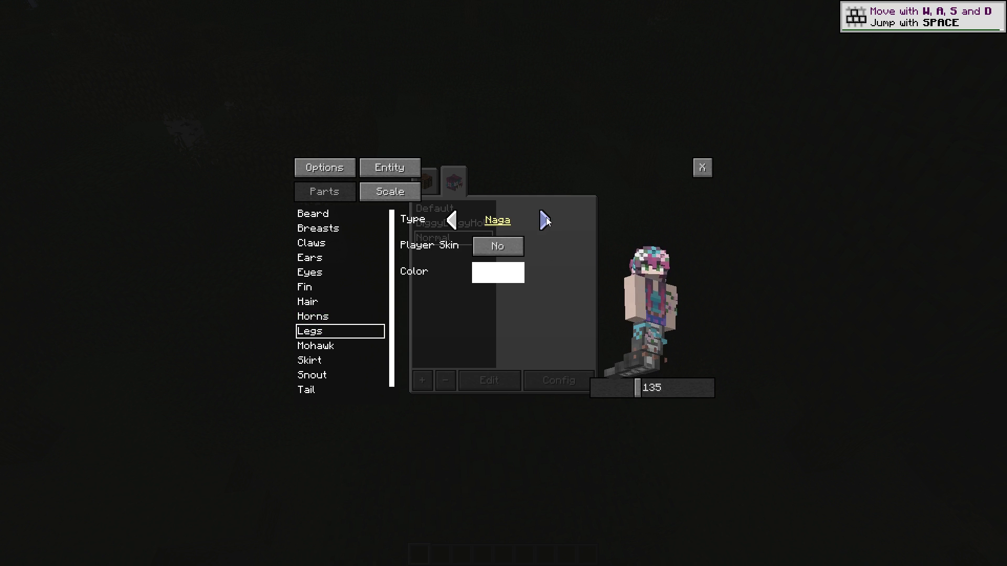
left_click(545, 219)
left_click(544, 220)
left_click(544, 220)
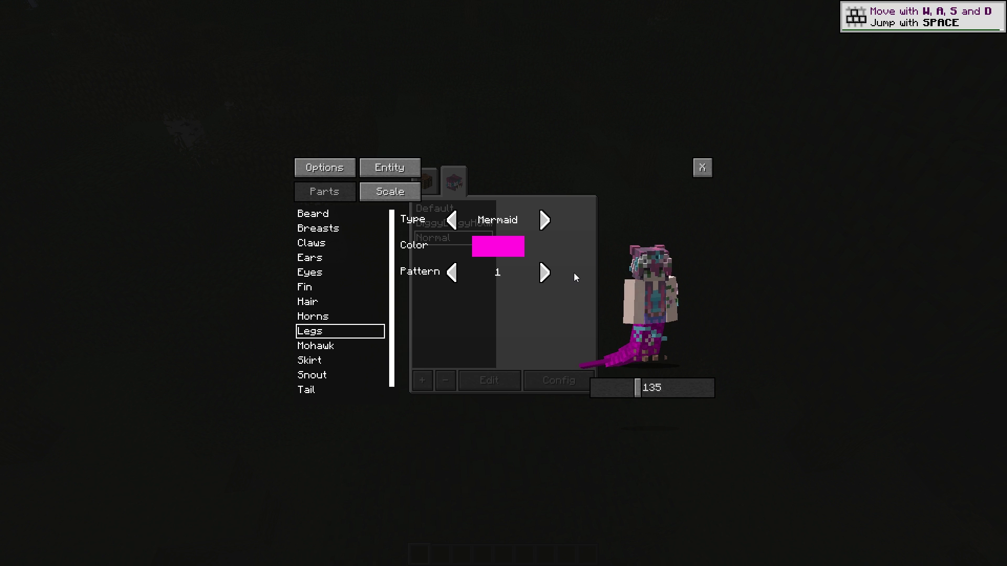
left_click(453, 220)
left_click(453, 221)
left_click(453, 221)
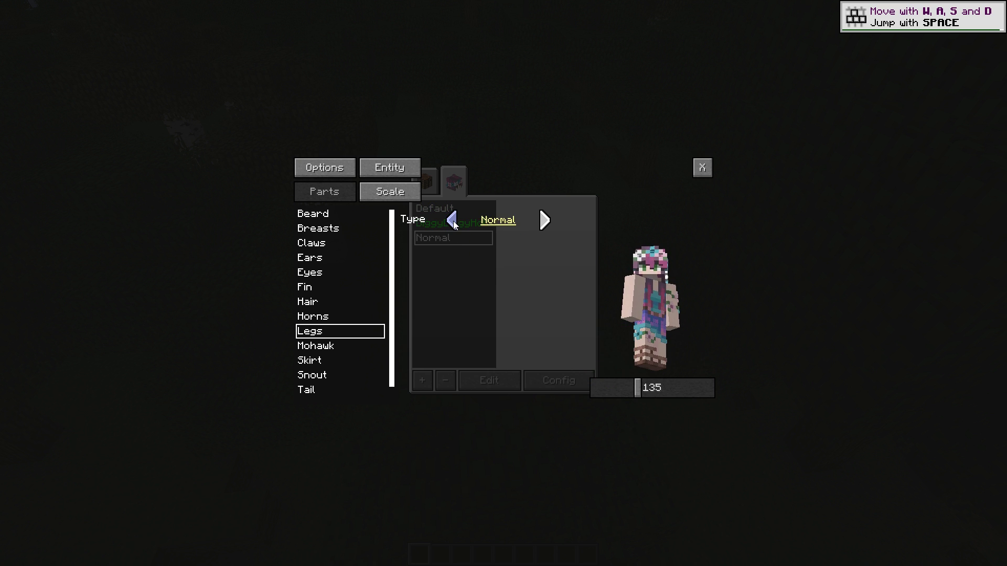
- Examine the Normal model's sound and skin URL options and the mod's general configuration settings, ending back in the model's options
left_click(328, 169)
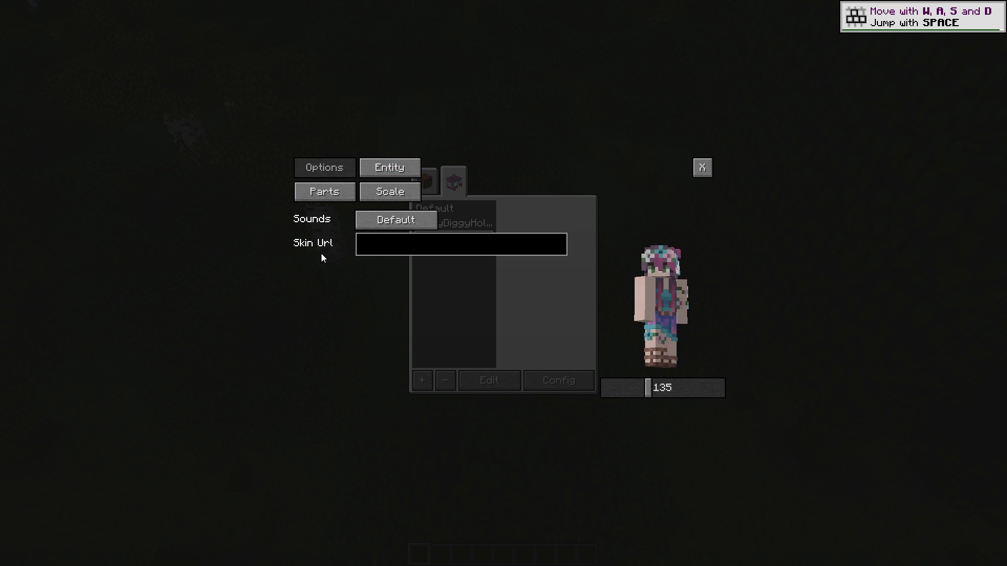
left_click(404, 252)
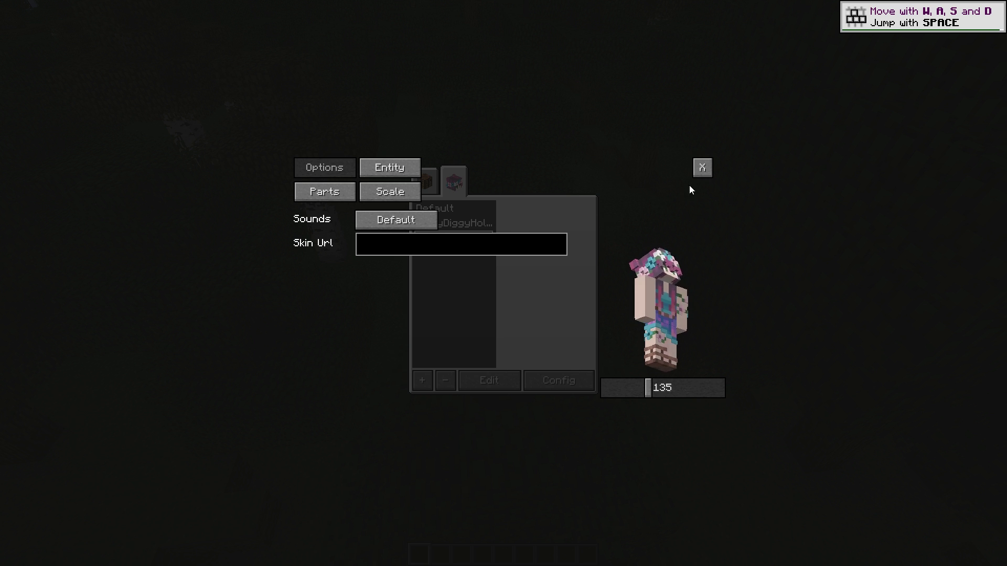
left_click(702, 167)
left_click(571, 380)
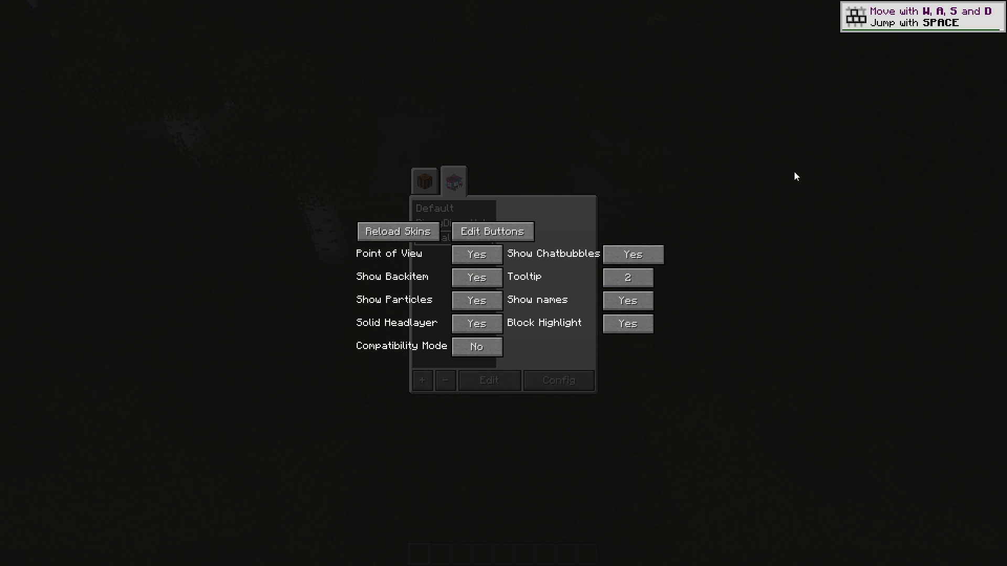
left_click(651, 209)
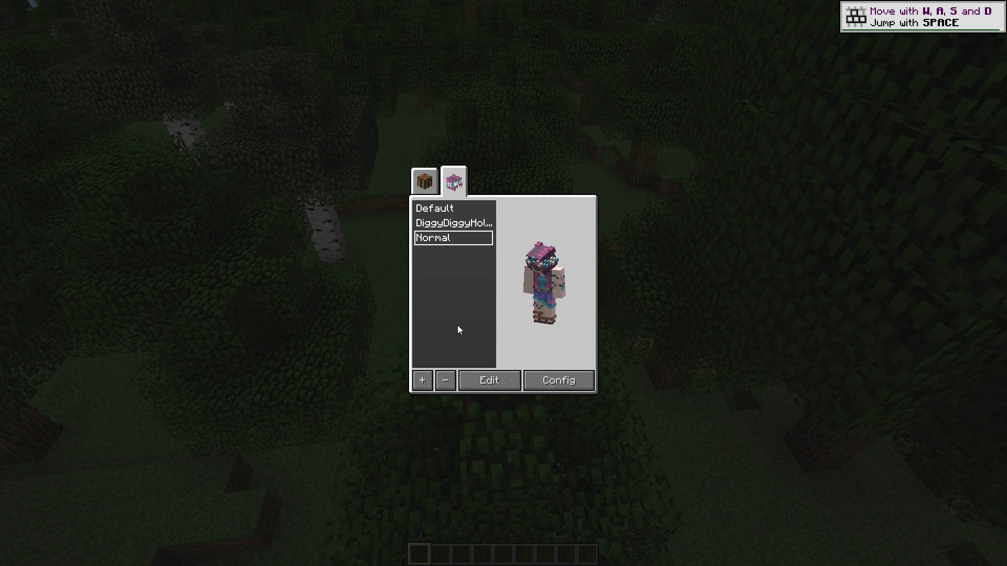
left_click(549, 291)
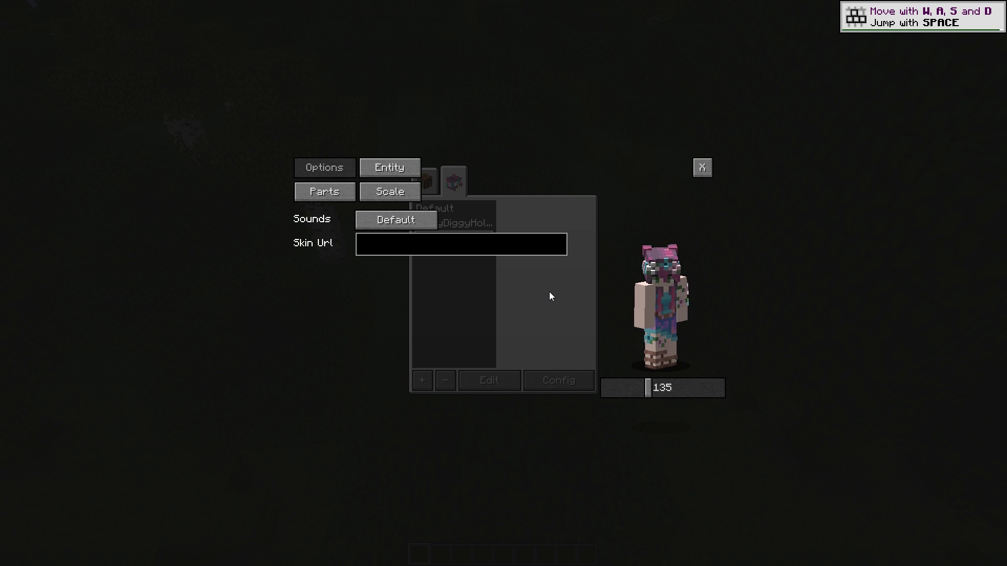
- Switch to the browser and upload the skin image 64_Skin_Alexa_v6_1_8_HD.png to Imgur as a new post
key("alt+Tab")
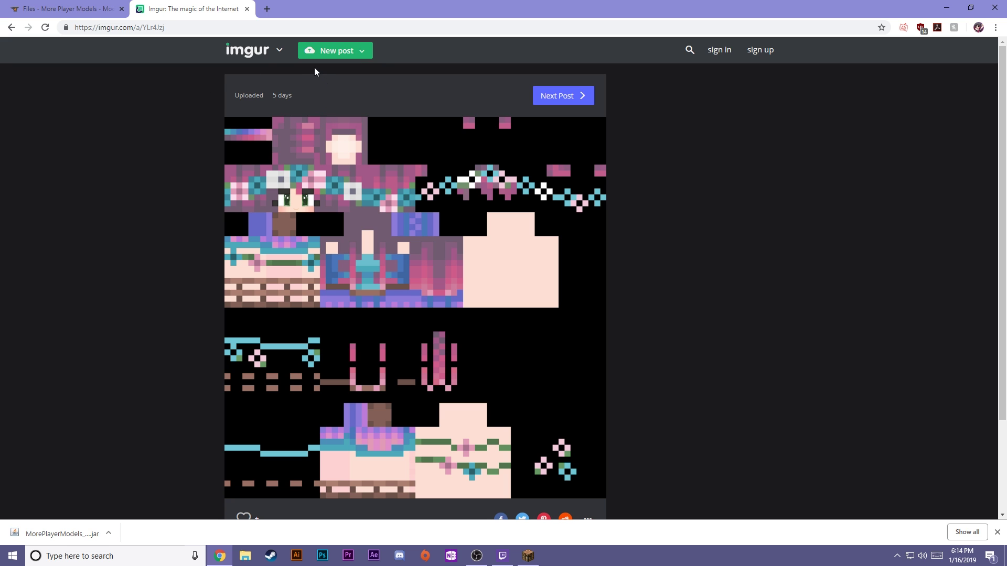
left_click(325, 52)
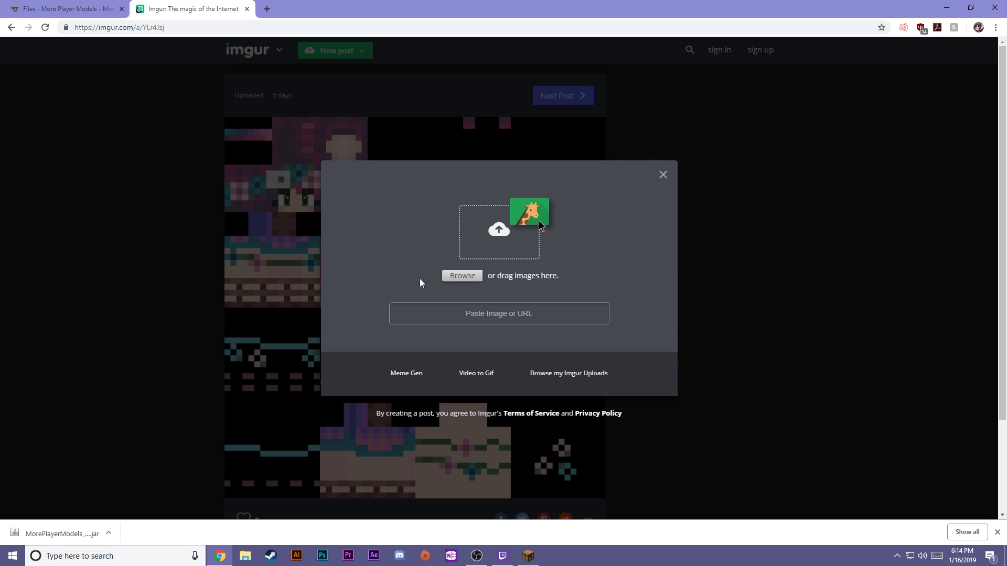
left_click(474, 281)
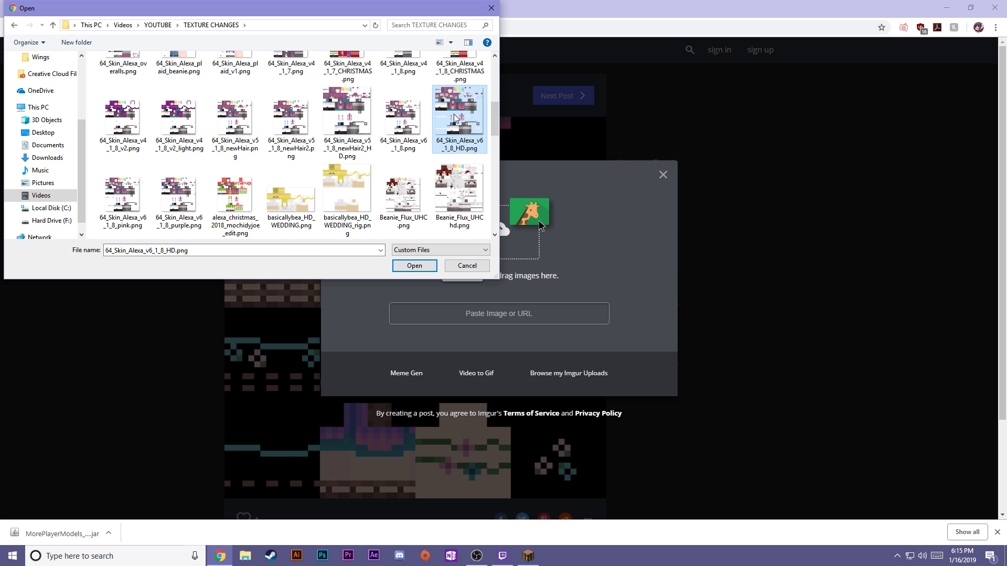
left_click(413, 267)
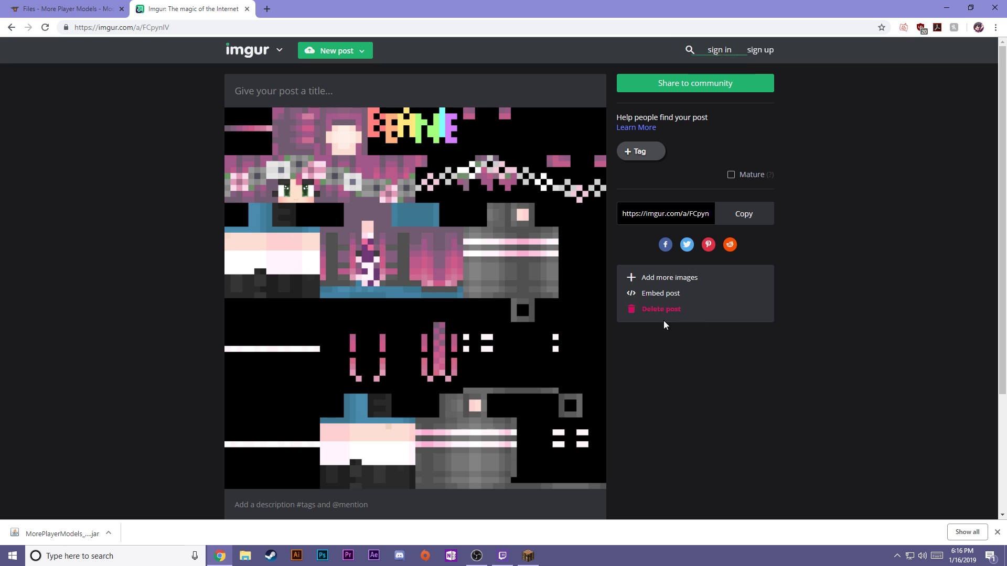
- Copy the share link of the uploaded Imgur post
left_click(711, 225)
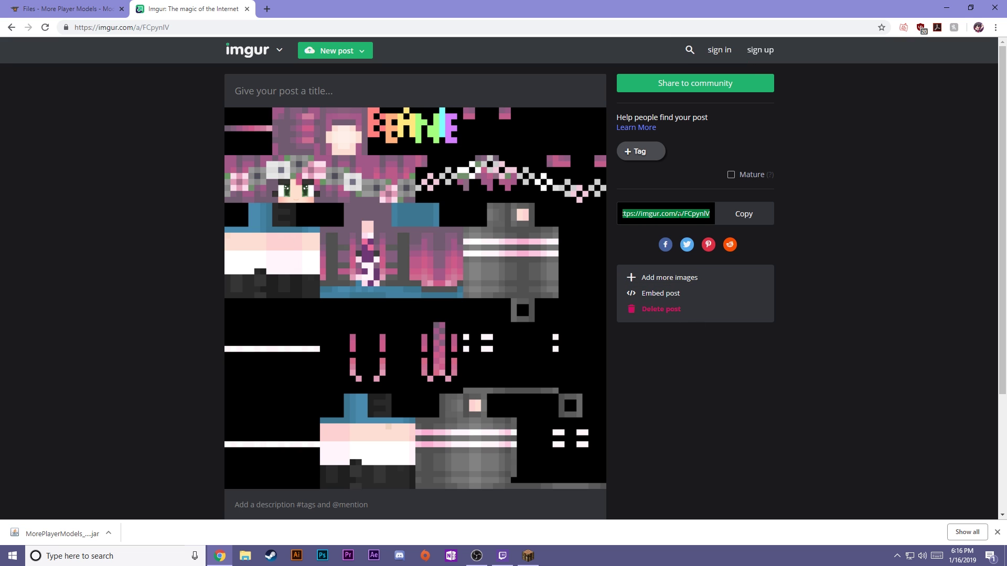
left_click_drag(659, 214, 713, 215)
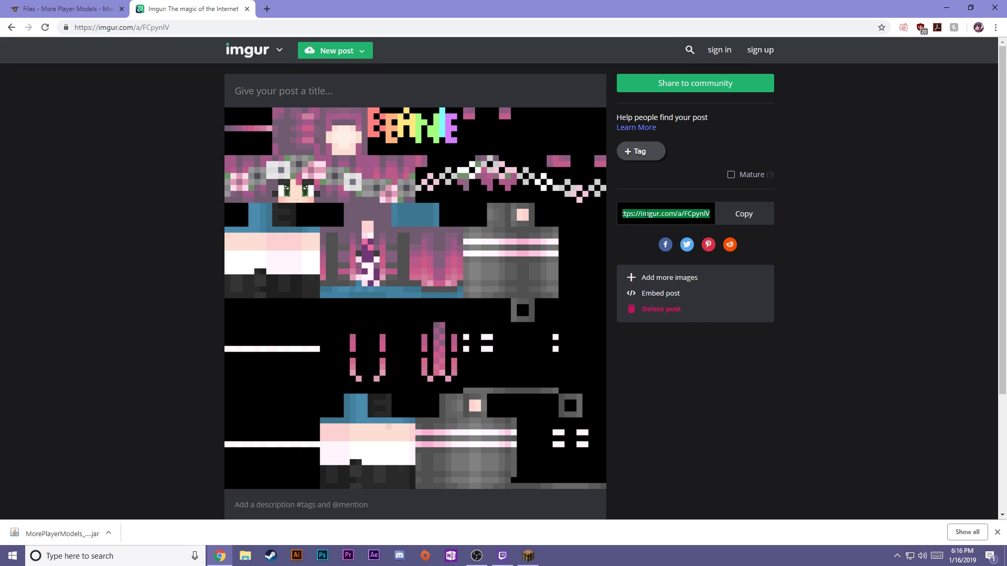
left_click(744, 214)
right_click(421, 273)
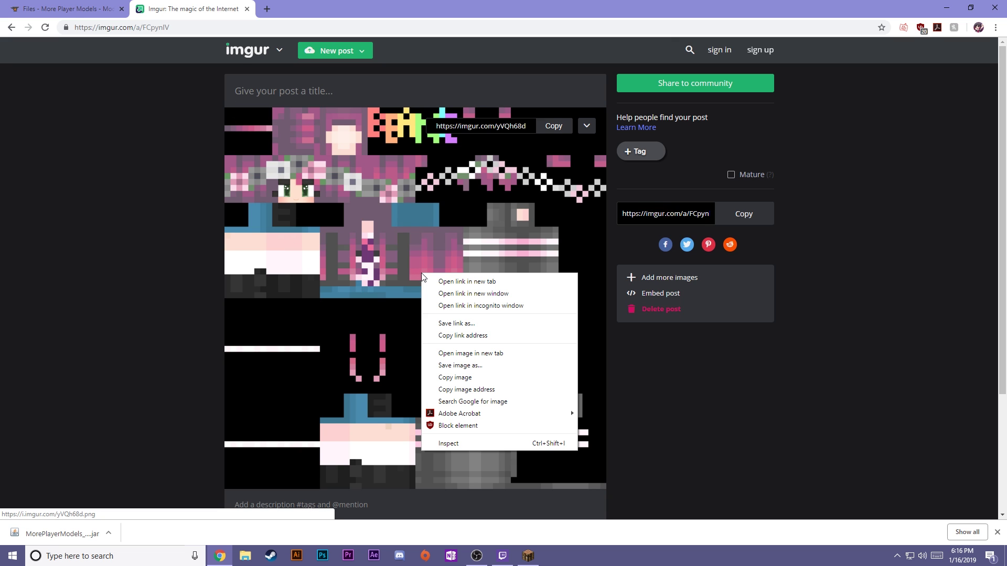
left_click(496, 353)
key("ctrl+Tab")
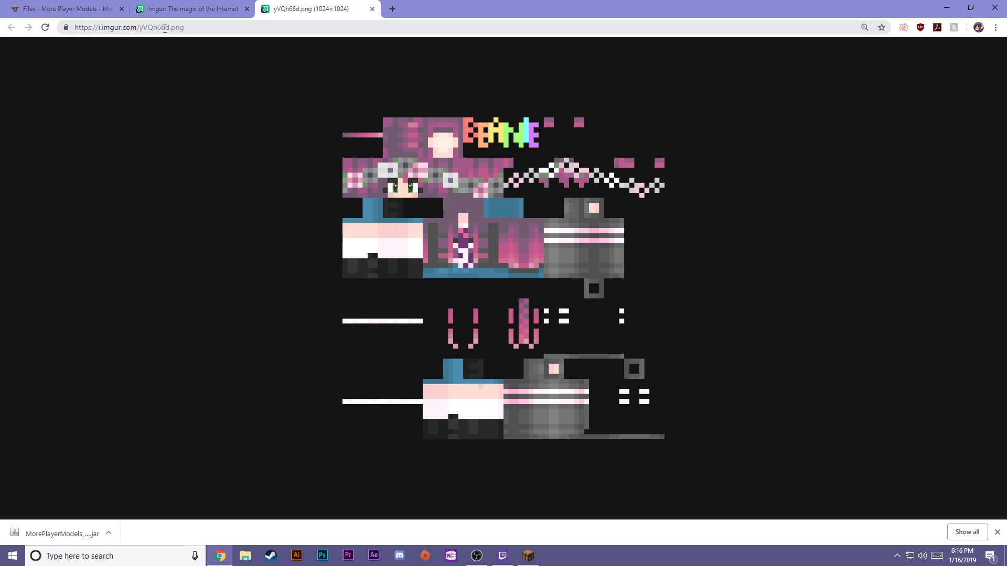
left_click(198, 27)
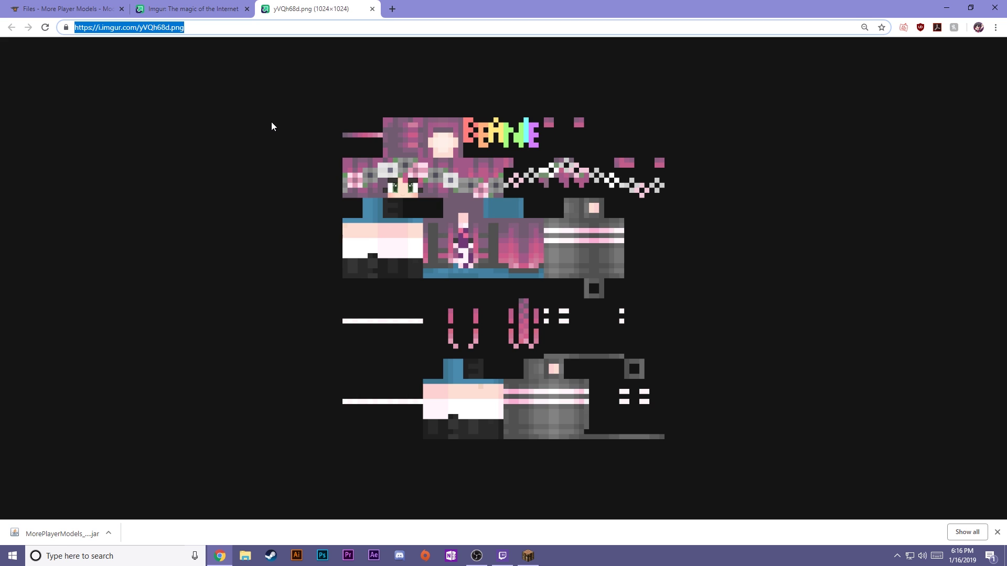
right_click(149, 27)
left_click(174, 82)
left_click(528, 556)
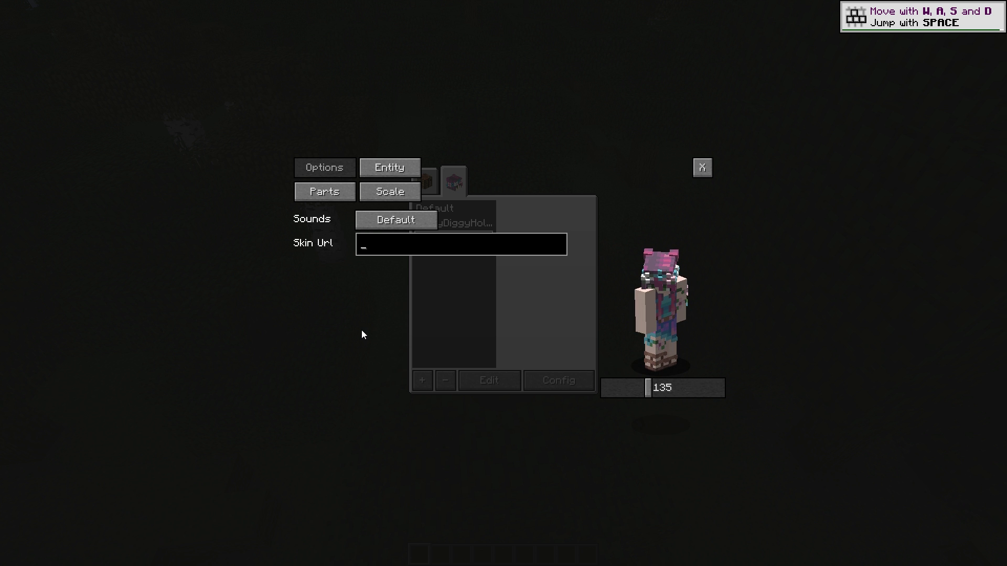
type("https://i.imgur.com/yf8hb8d.png")
left_click(702, 168)
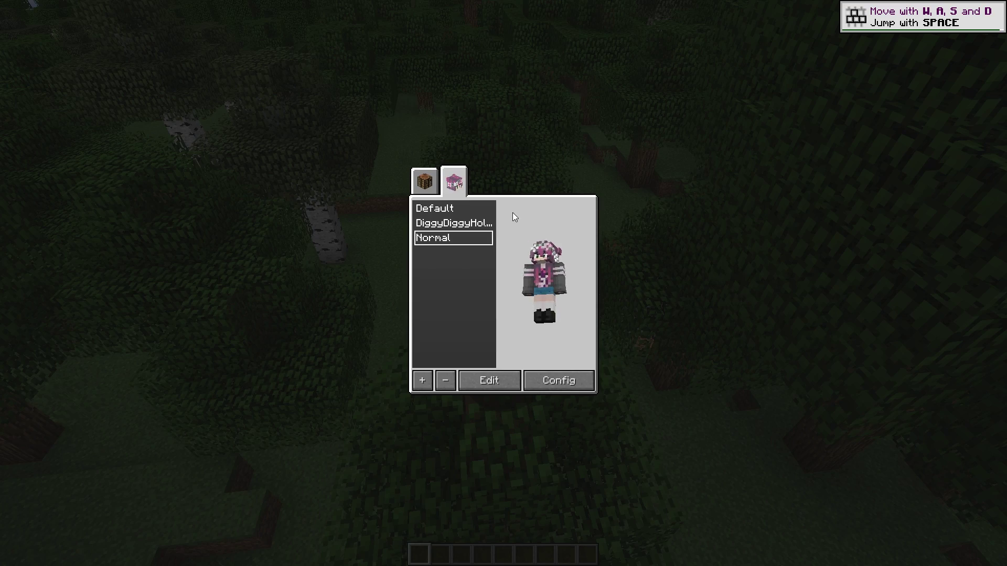
key("Escape")
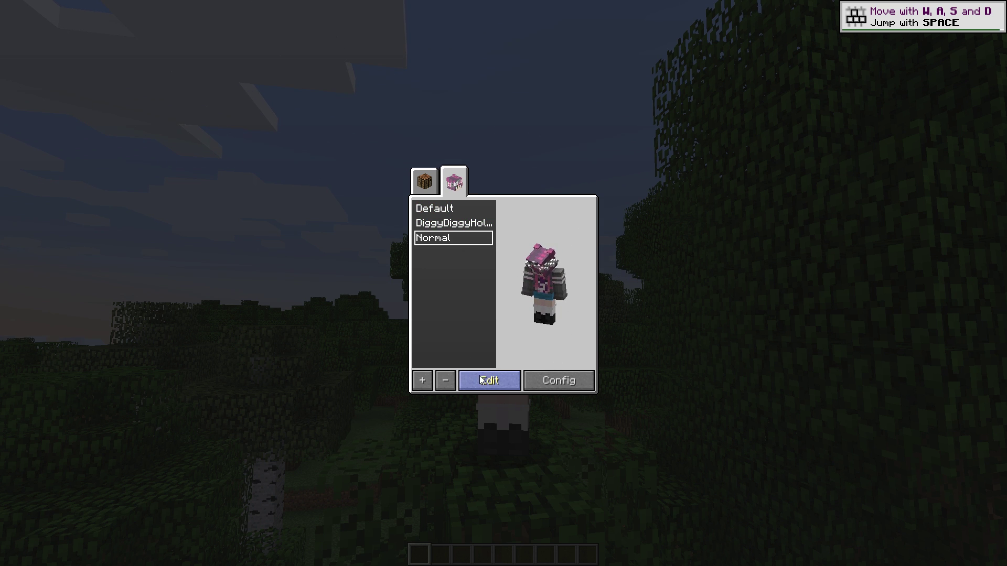
- Edit the Normal model and try the Human Female and Goblin Male sounds, returning Sounds to Default
left_click(496, 380)
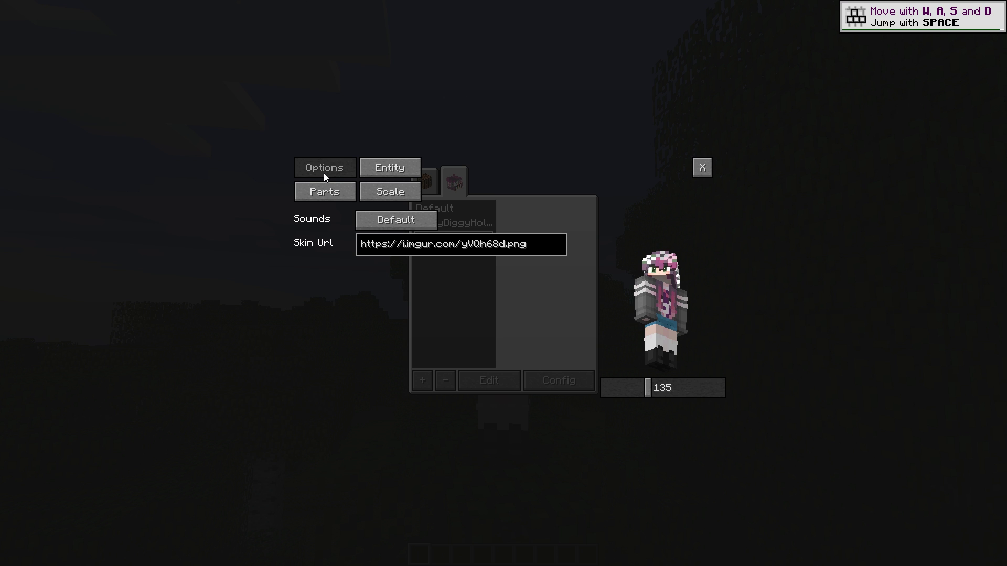
left_click(417, 223)
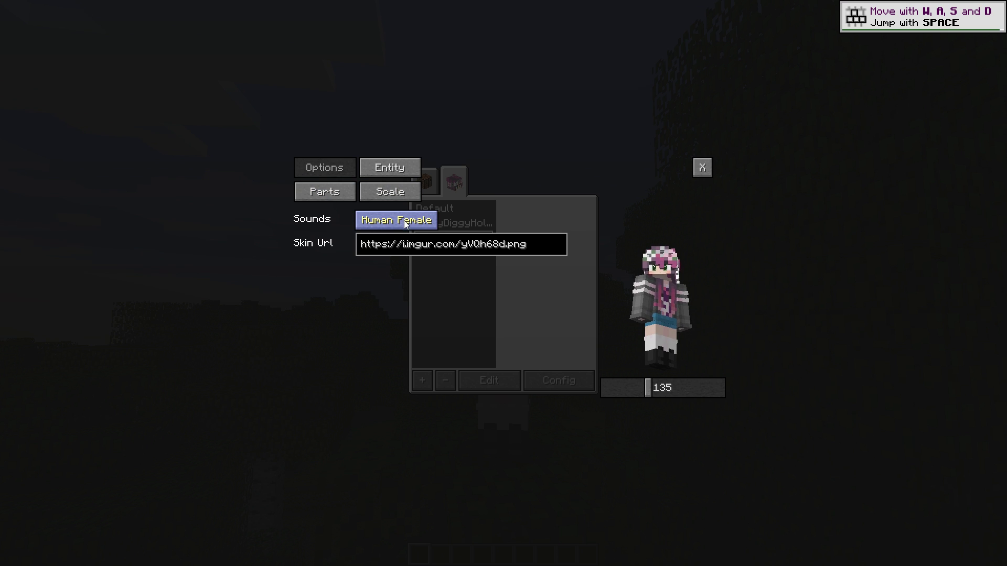
left_click(416, 223)
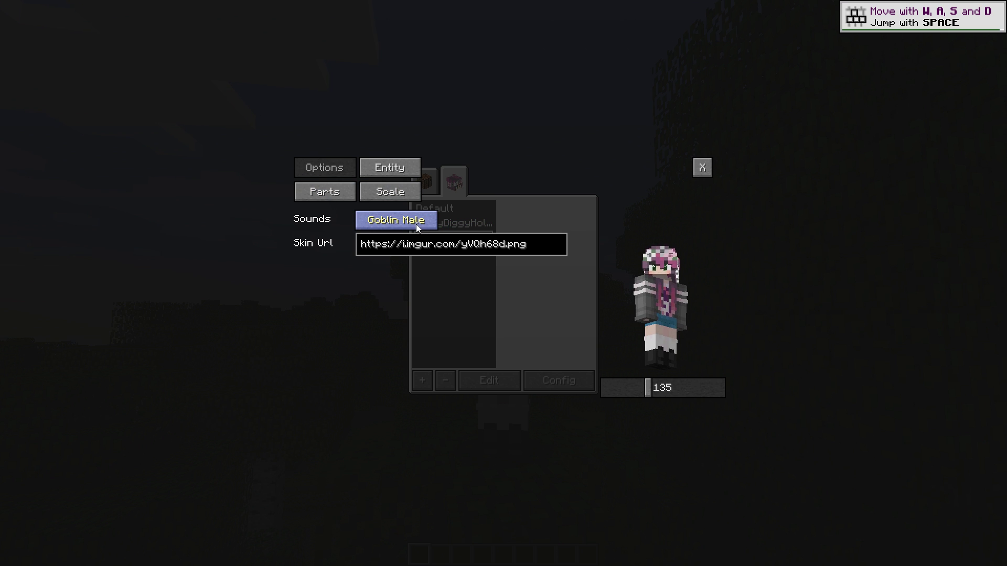
left_click(416, 223)
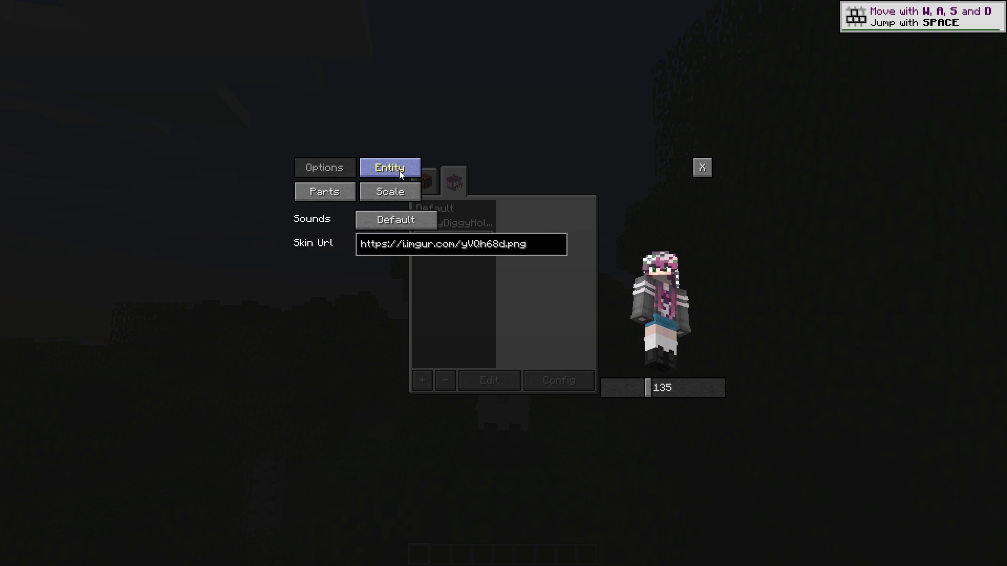
- Set the Horns part of the Normal model to the Antlers type
left_click(325, 191)
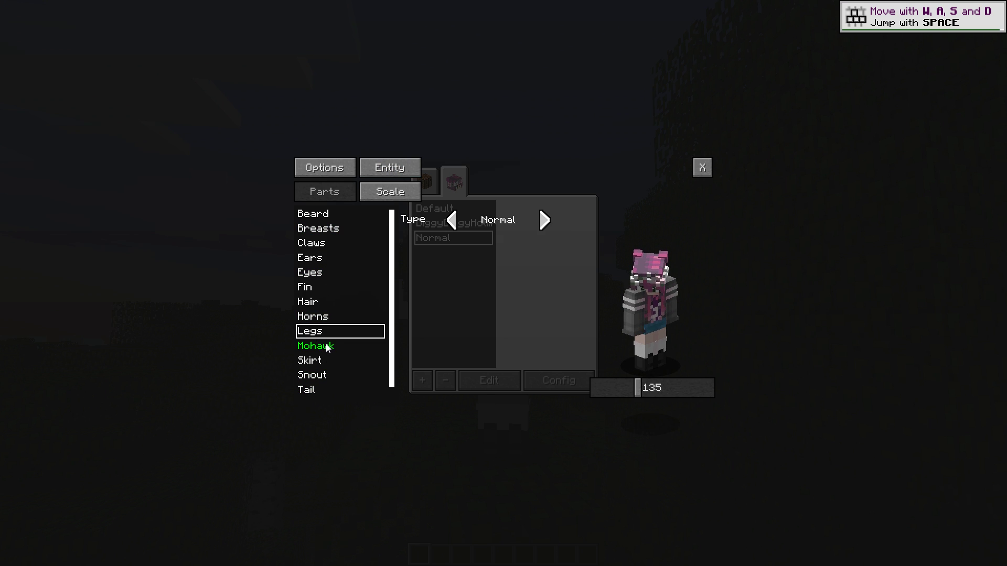
left_click(325, 316)
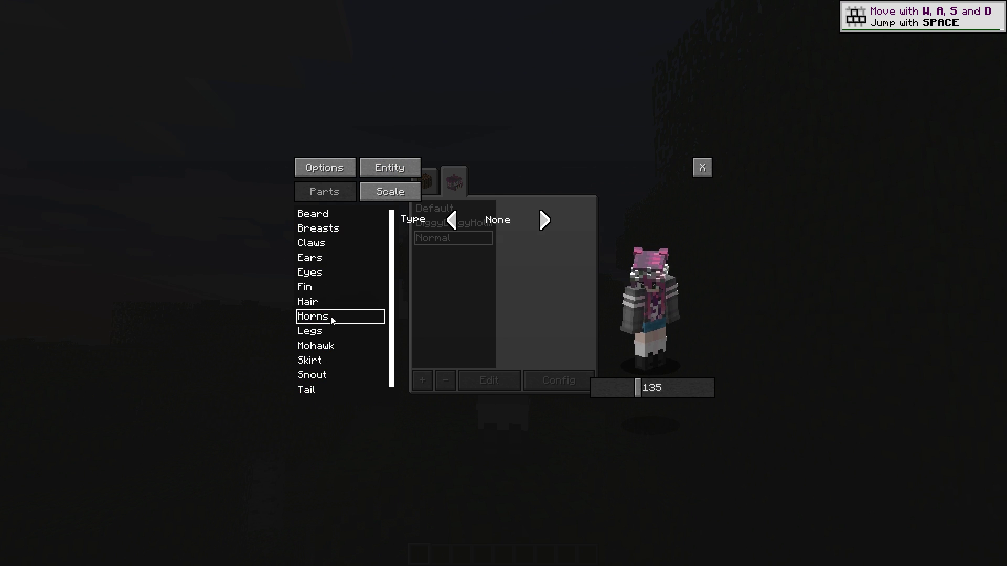
left_click(544, 220)
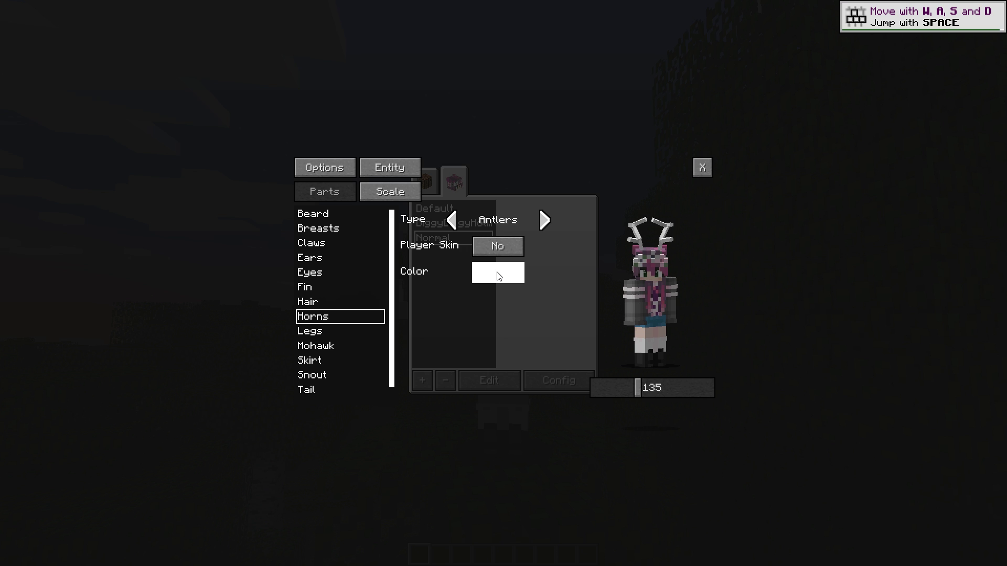
- Give the Normal model a tail of type Squirrel
scroll(326, 378, "down", 1)
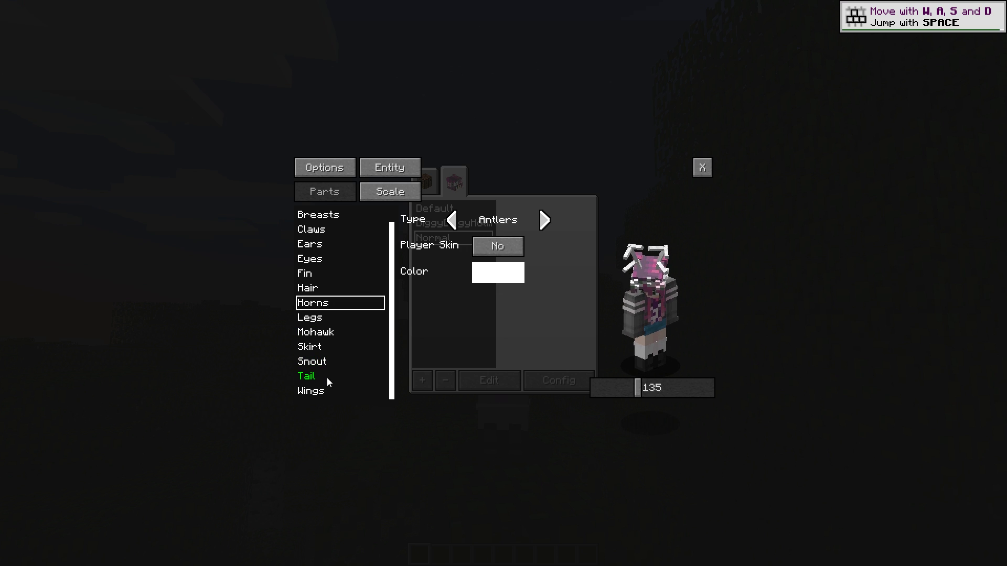
left_click(325, 378)
left_click(545, 221)
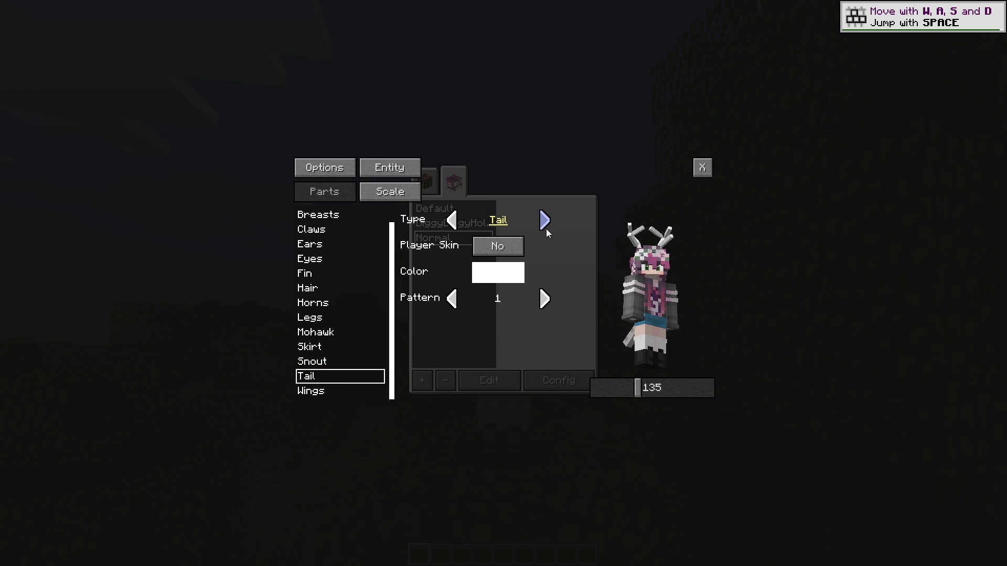
left_click(544, 221)
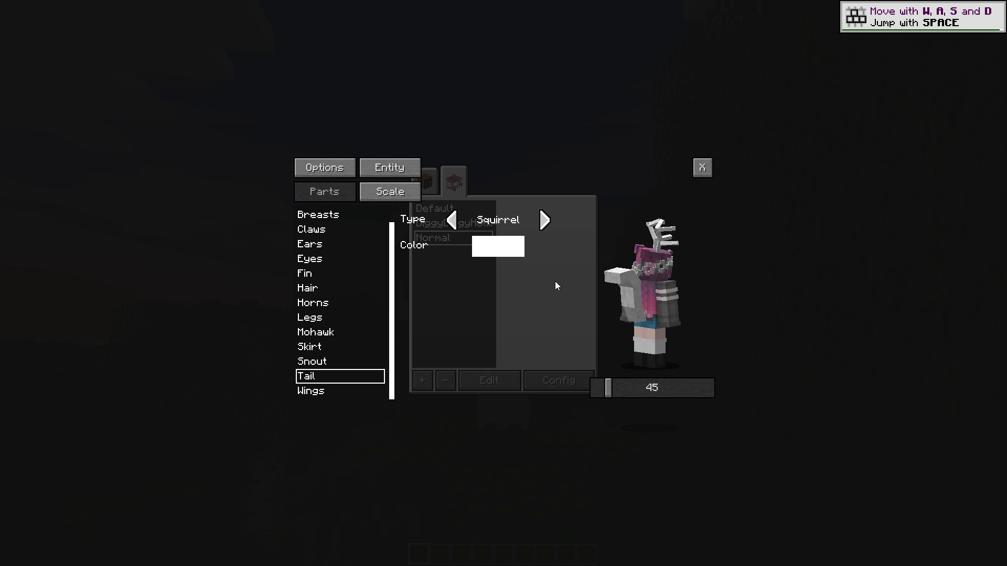
left_click_drag(608, 392, 631, 389)
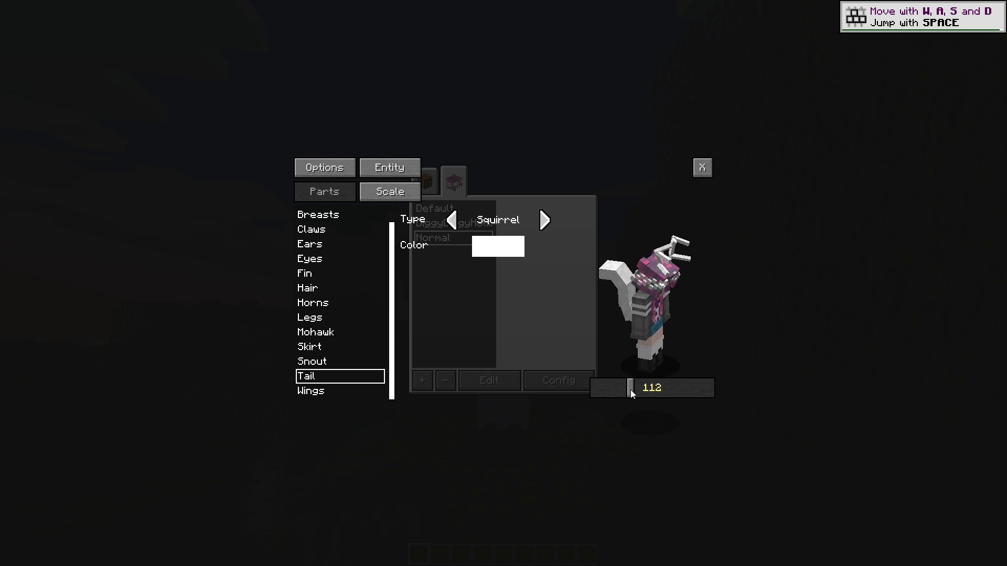
- Try the Silverfish, SkeletonHorse, SnowMan and Shulker entities on the Normal model
key("Escape")
key("m")
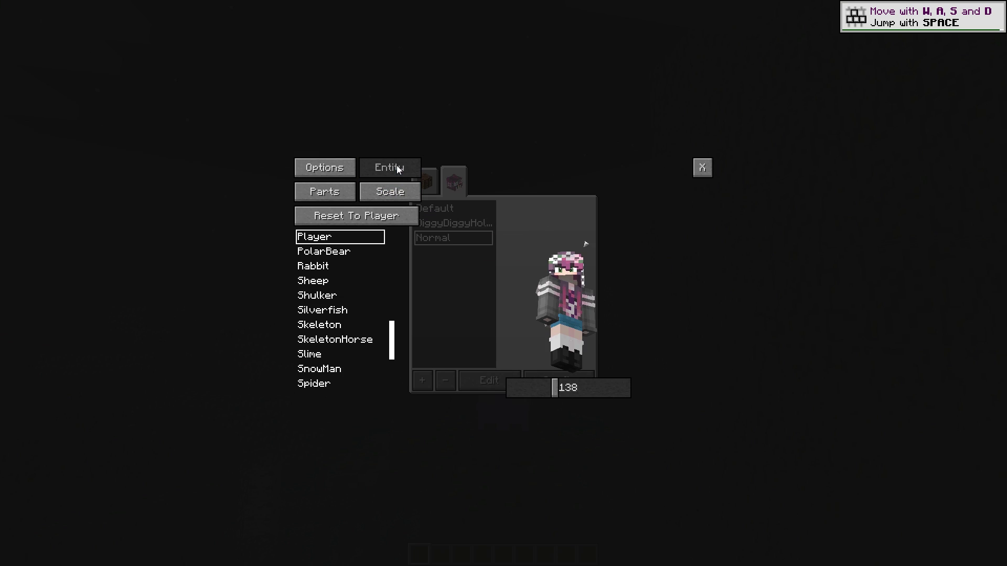
left_click(339, 313)
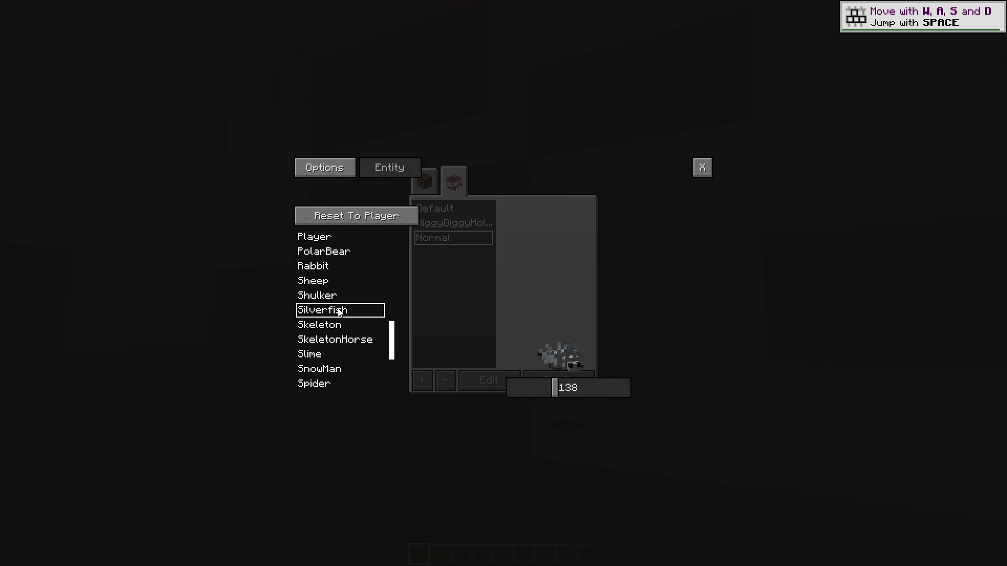
left_click(338, 342)
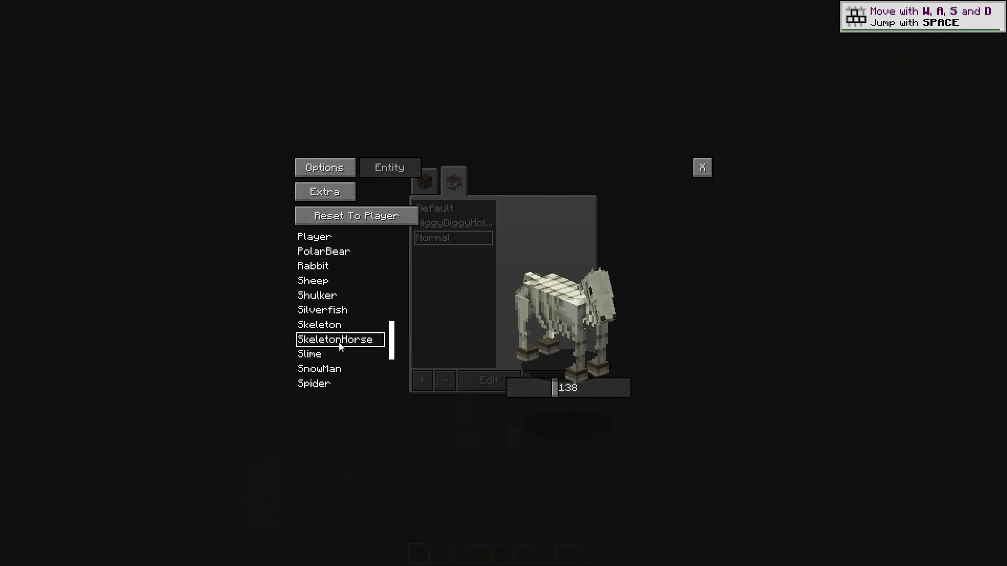
left_click(329, 370)
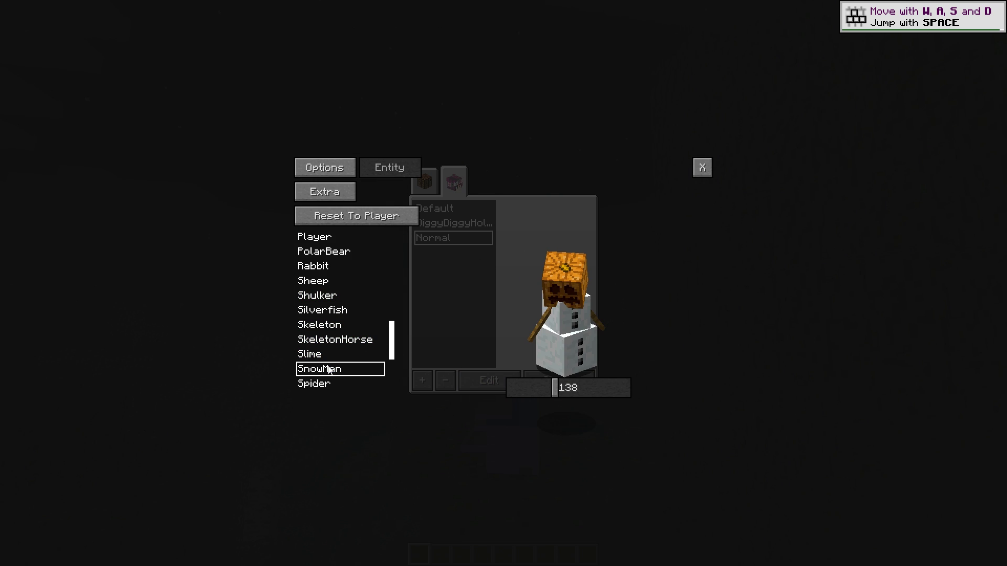
left_click(325, 295)
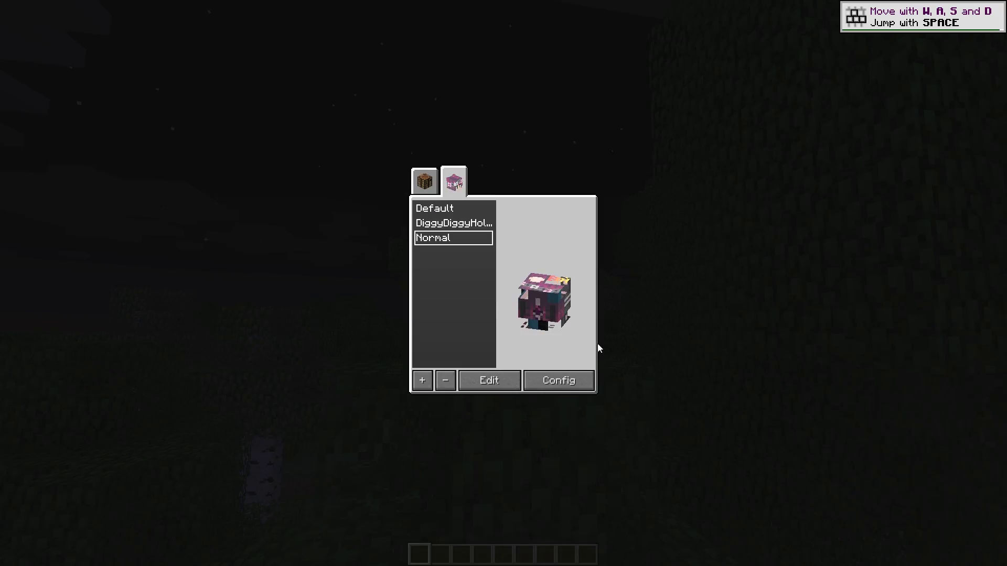
key("Escape")
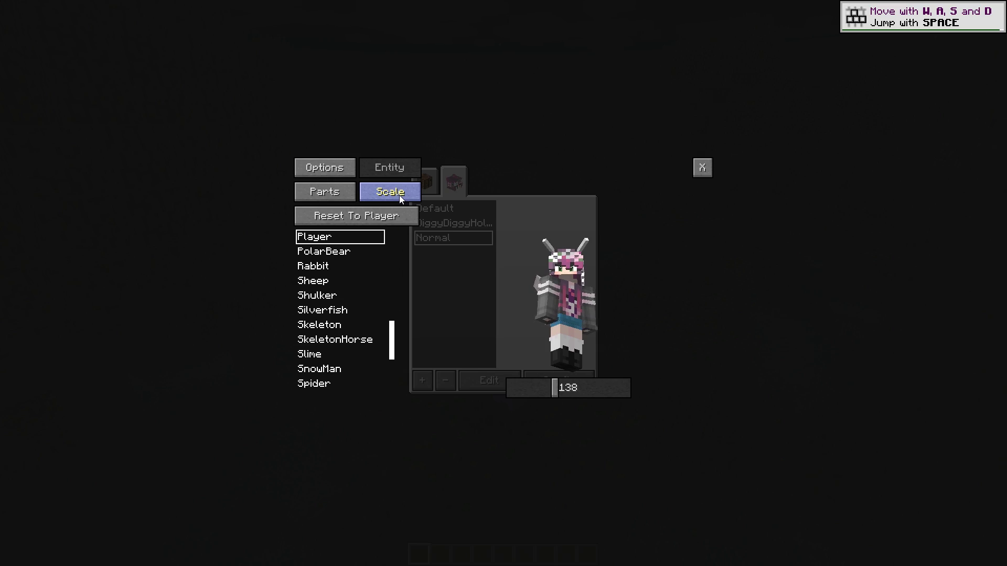
- Scale the Normal model's body and head to 50% in width, height and depth
left_click(398, 195)
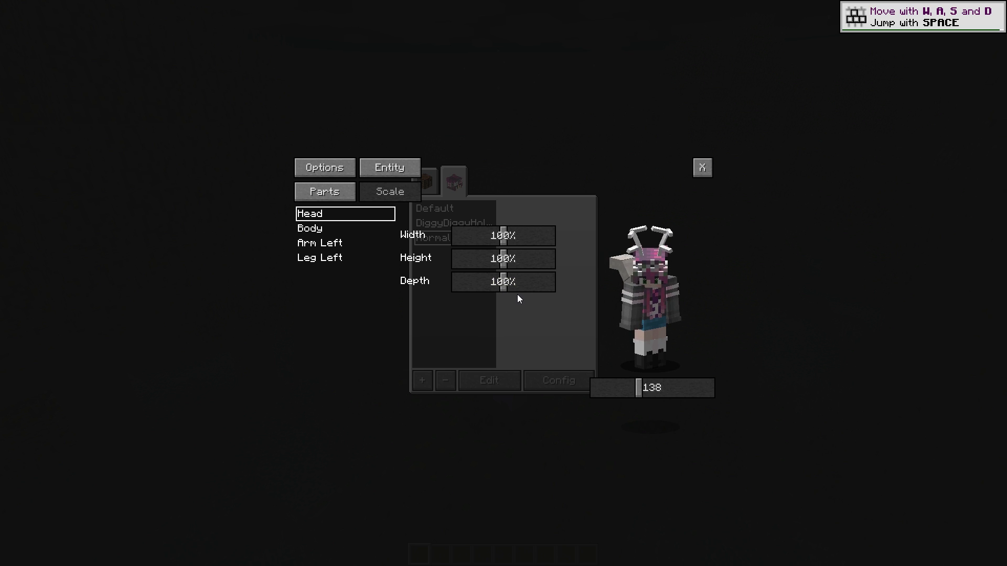
key("Down")
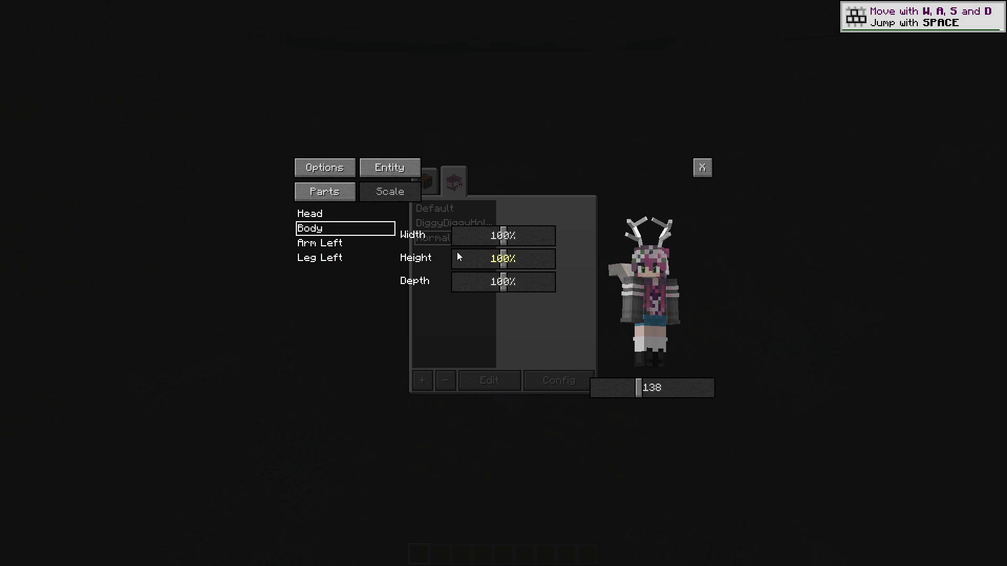
left_click_drag(490, 260, 453, 260)
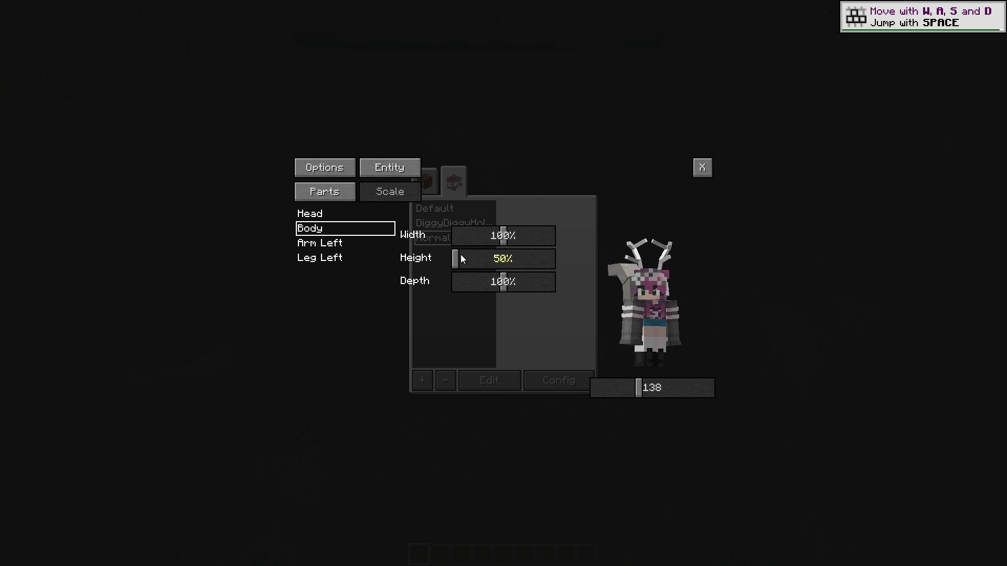
left_click_drag(503, 236, 420, 238)
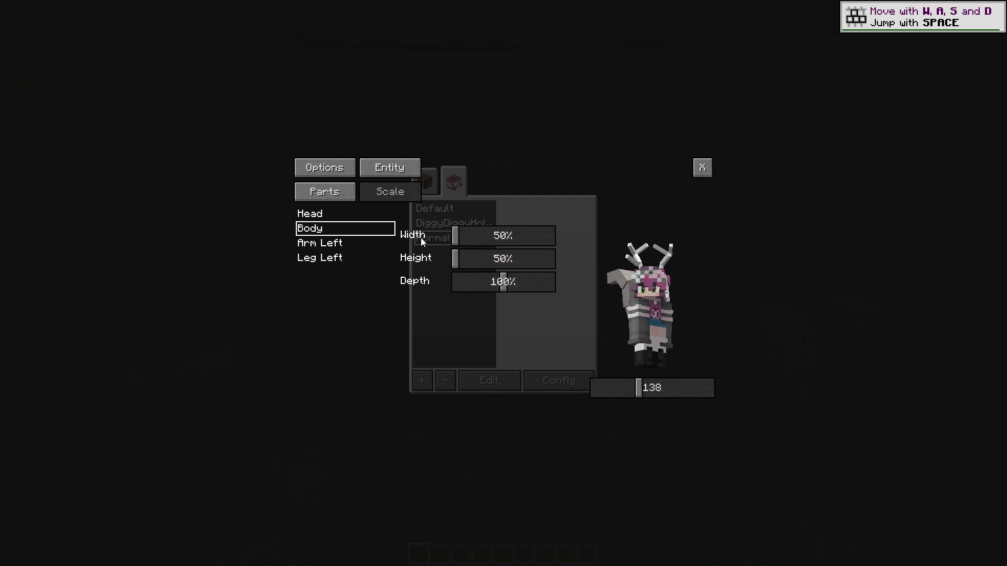
left_click_drag(508, 289, 427, 287)
left_click(325, 213)
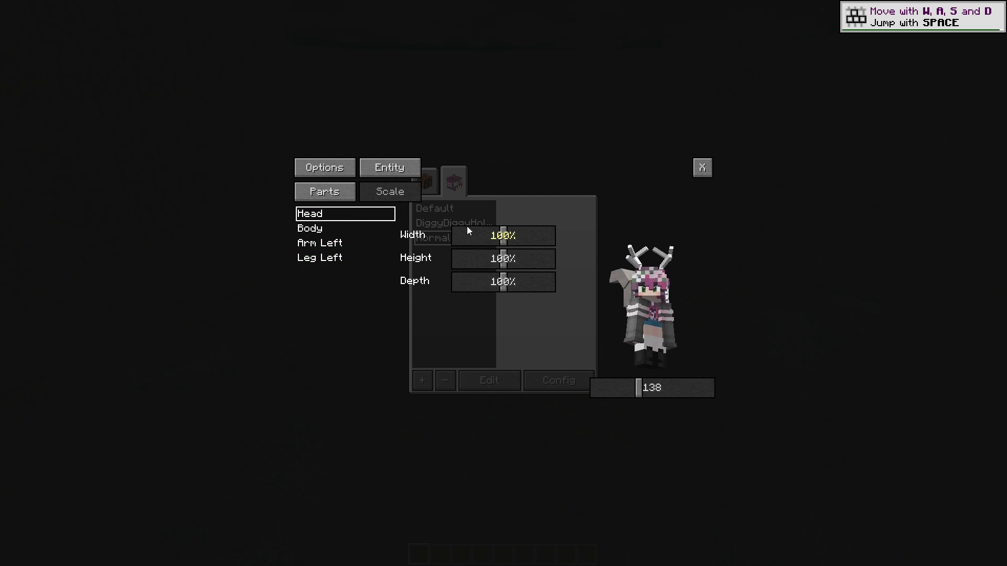
left_click_drag(503, 236, 416, 236)
left_click_drag(498, 259, 435, 261)
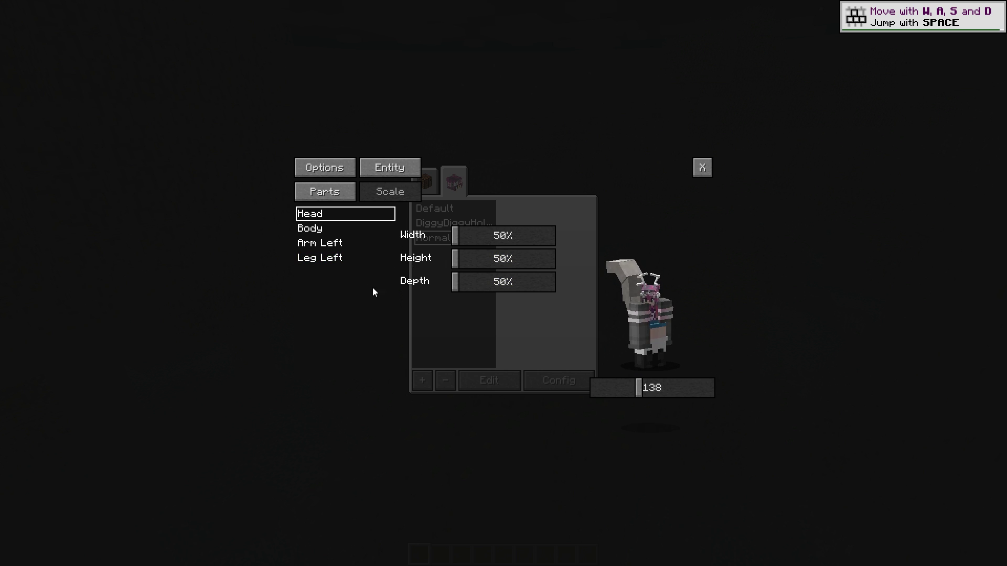
- Scale the shared arms and shared legs to 50% in width, height and depth, and return to the game world
left_click(328, 242)
left_click_drag(517, 238, 441, 255)
left_click_drag(502, 259, 435, 260)
left_click_drag(515, 287, 391, 288)
left_click(328, 258)
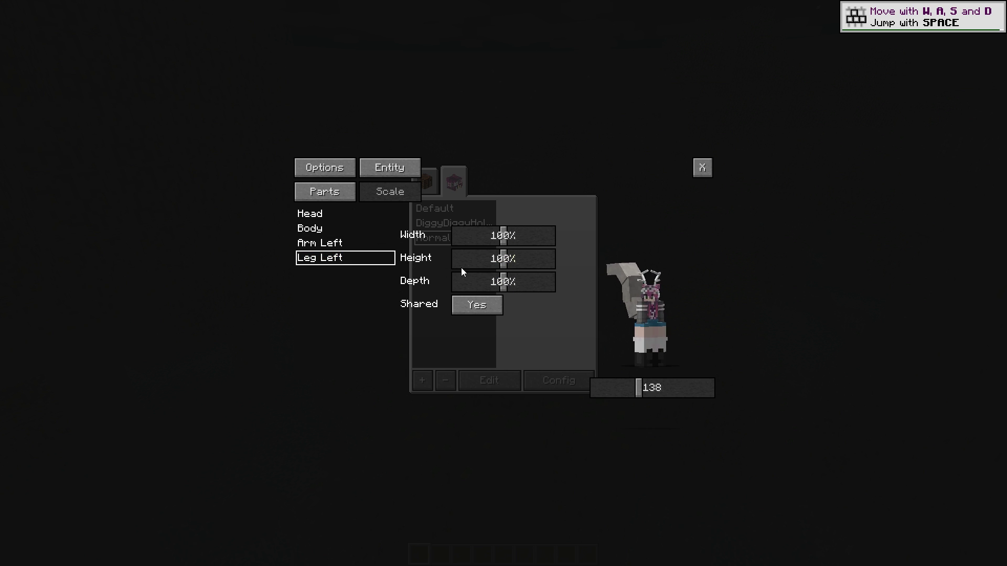
left_click_drag(503, 236, 415, 237)
left_click_drag(503, 259, 435, 260)
left_click_drag(508, 284, 345, 286)
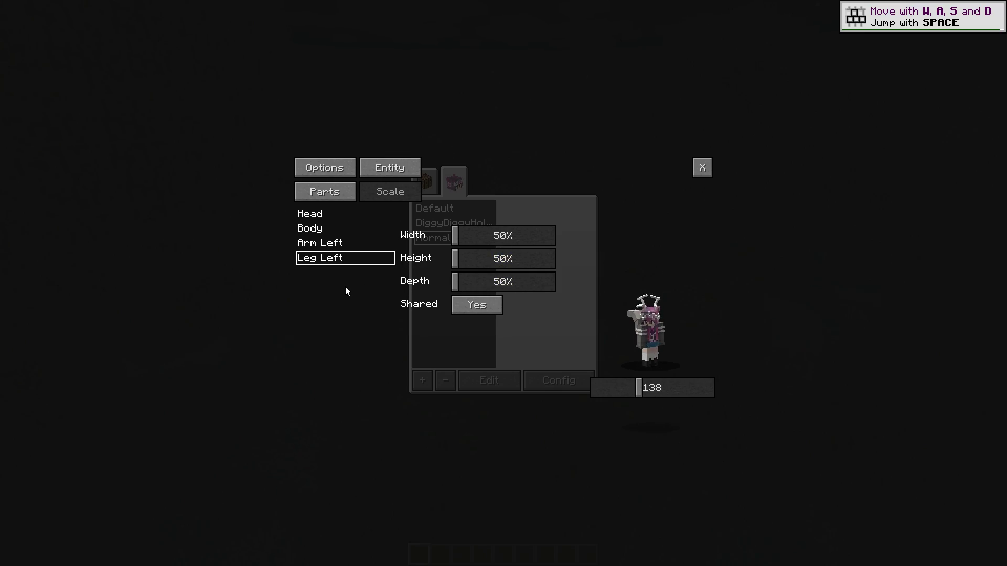
left_click(701, 167)
key("Escape")
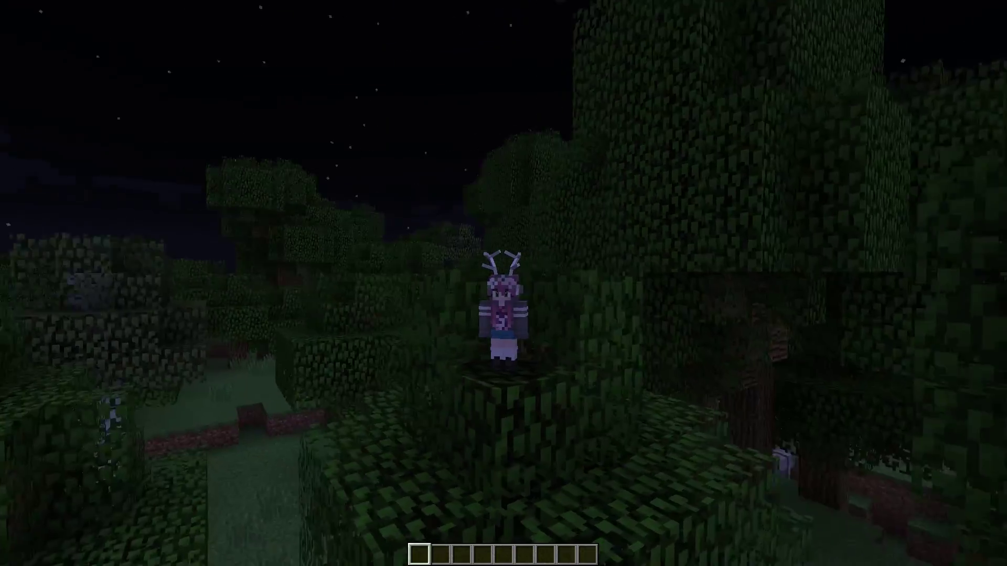
- Reopen the model's scale settings, stop sharing the leg scale, and set the left leg to 81% width, 125% height and 150% depth
key("b")
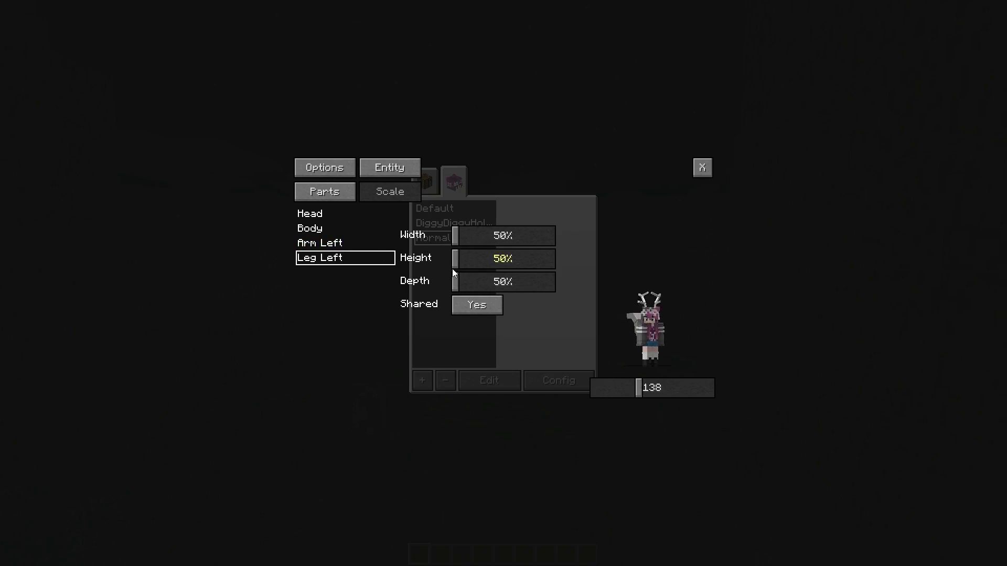
left_click(476, 304)
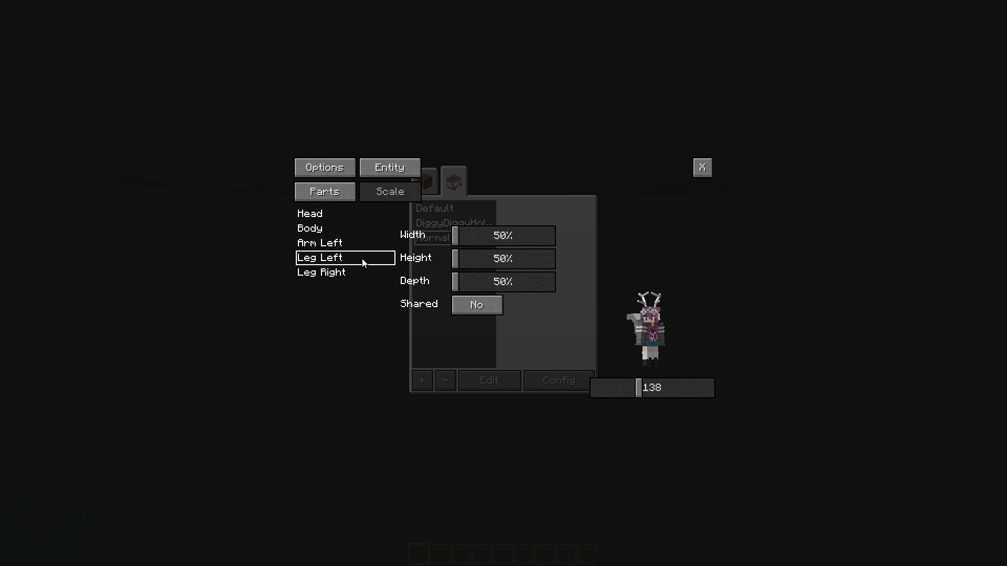
left_click_drag(461, 285, 552, 283)
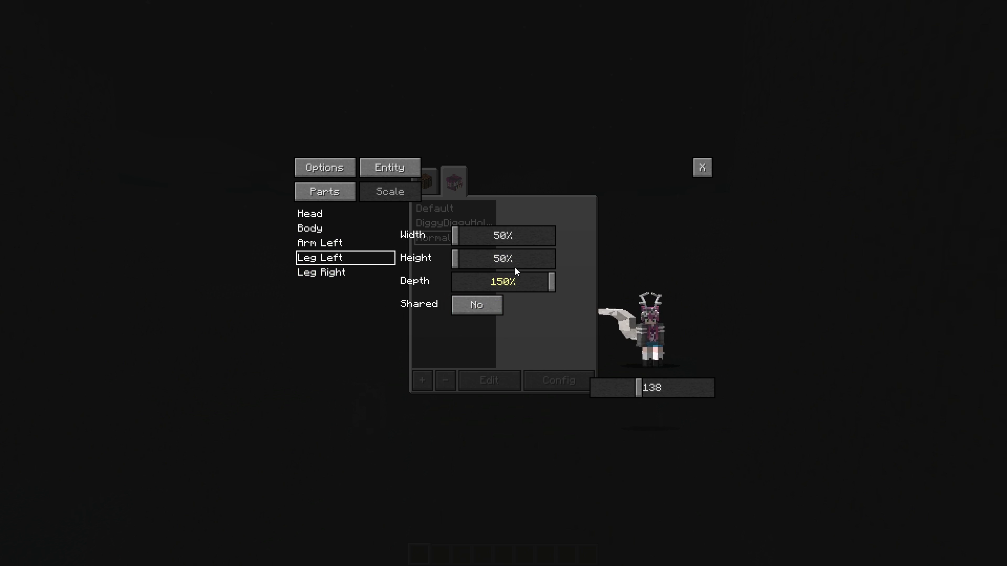
left_click_drag(455, 257, 527, 258)
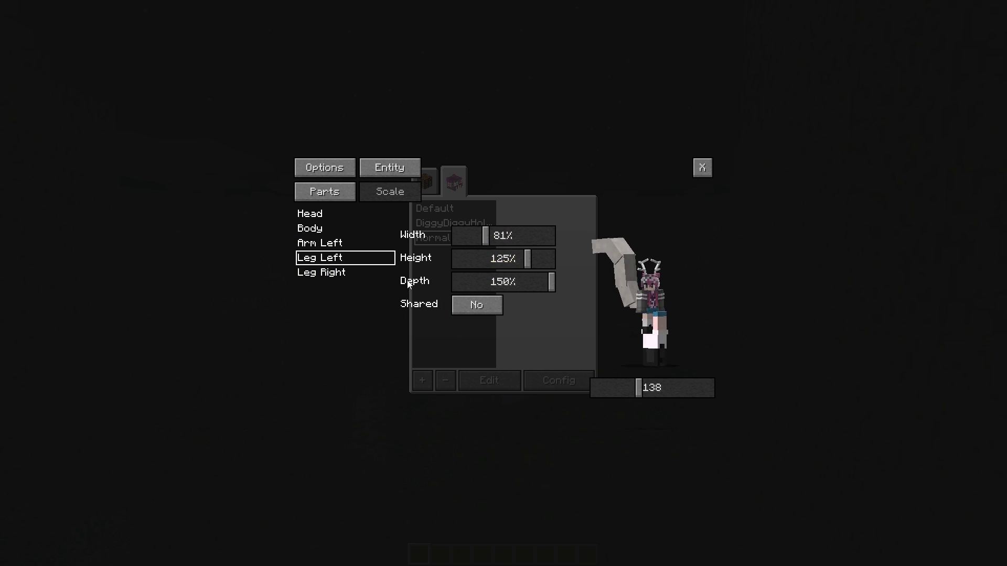
- Scale the right leg to 150% width, 77% height and 106% depth
left_click(348, 272)
left_click_drag(455, 282, 509, 282)
left_click_drag(457, 259, 359, 261)
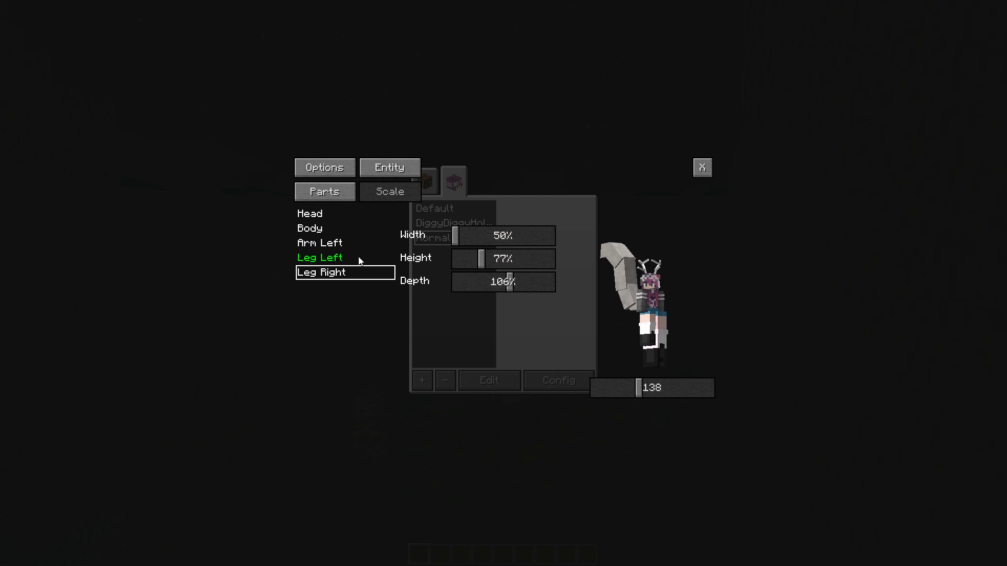
left_click_drag(495, 236, 556, 254)
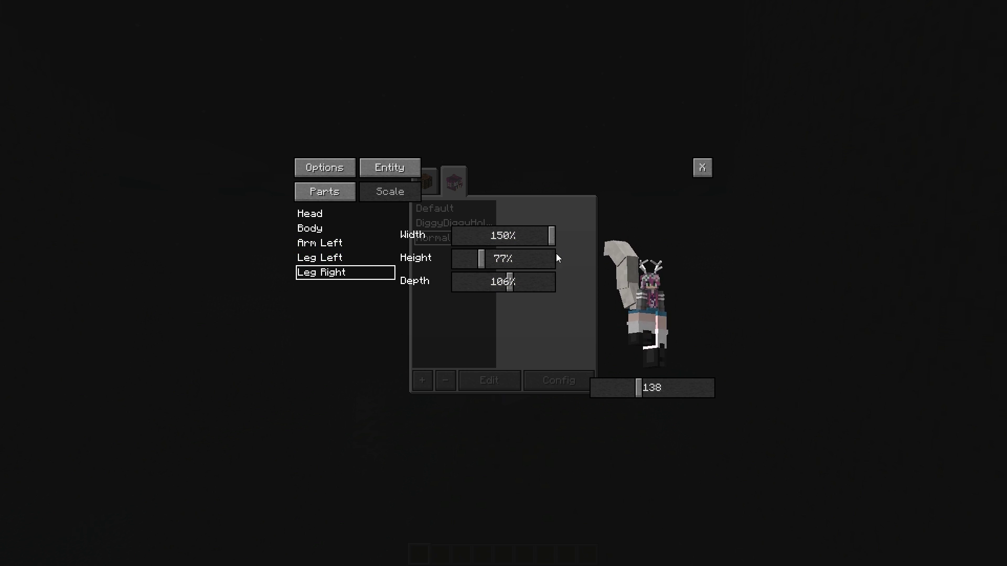
- Stop sharing the arm scale and set the left arm to 113% width and 150% height
left_click(325, 243)
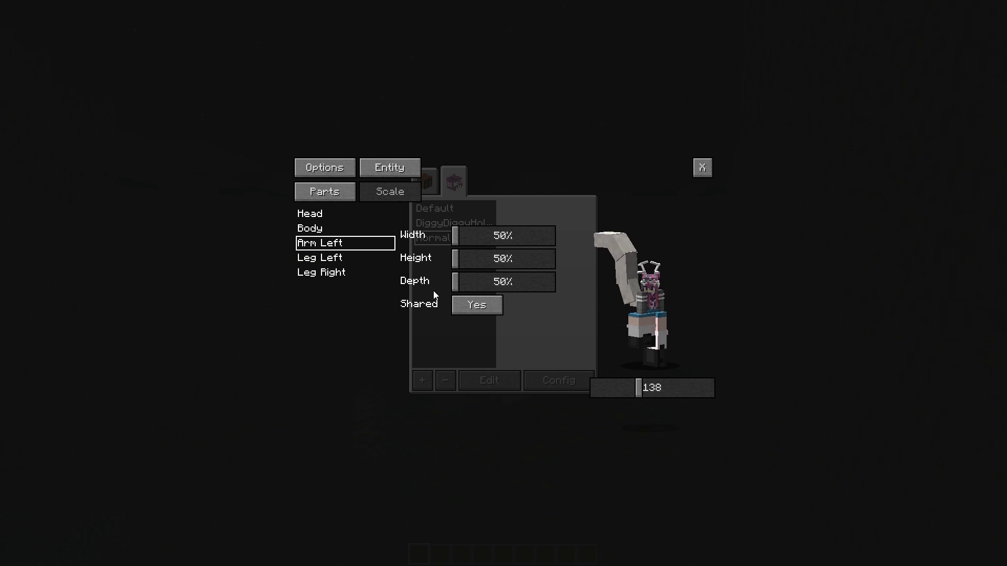
left_click(457, 303)
left_click_drag(458, 283, 569, 252)
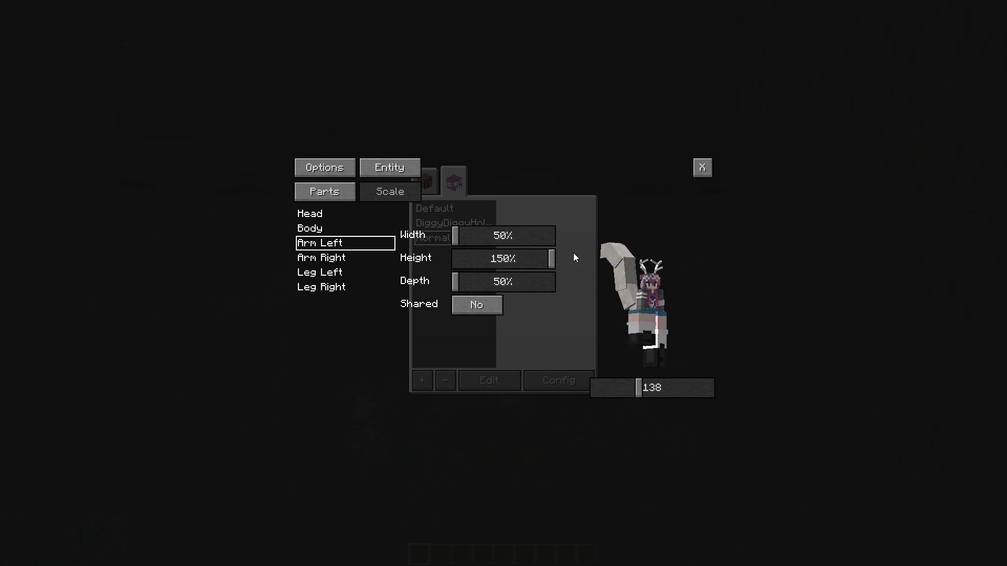
left_click_drag(458, 240, 517, 235)
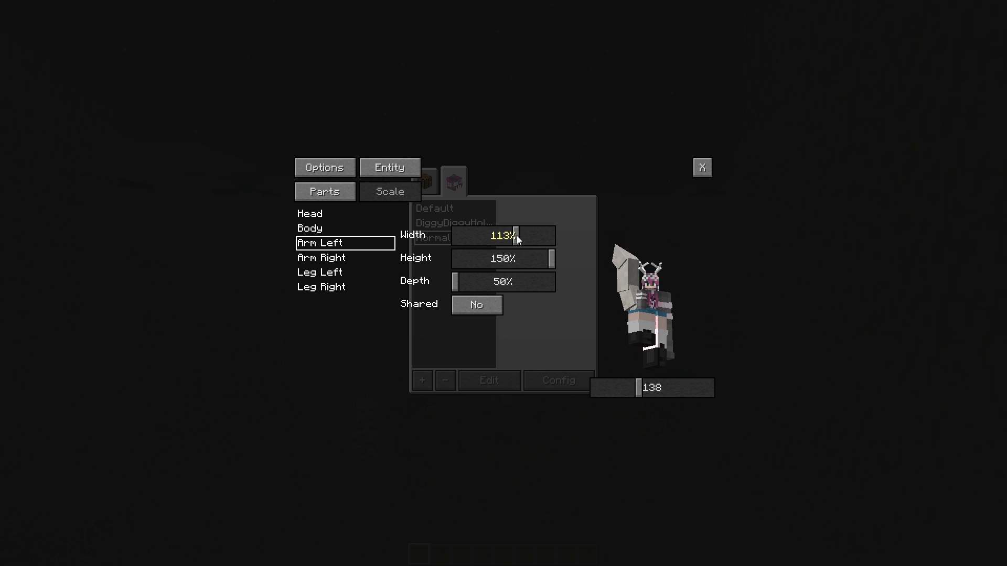
- Scale the right arm to 65% width, 89% height and 150% depth
left_click(320, 258)
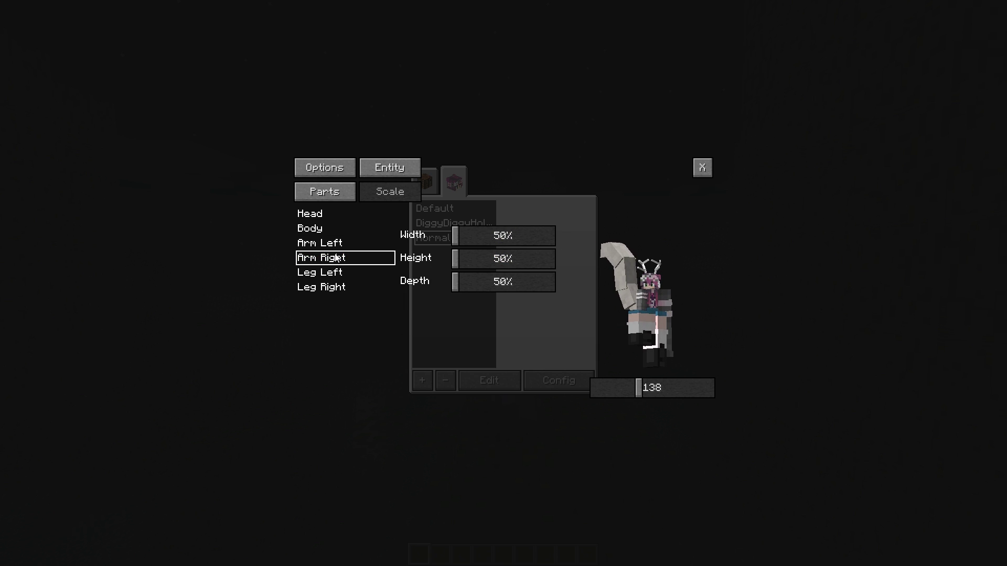
left_click_drag(454, 236, 497, 259)
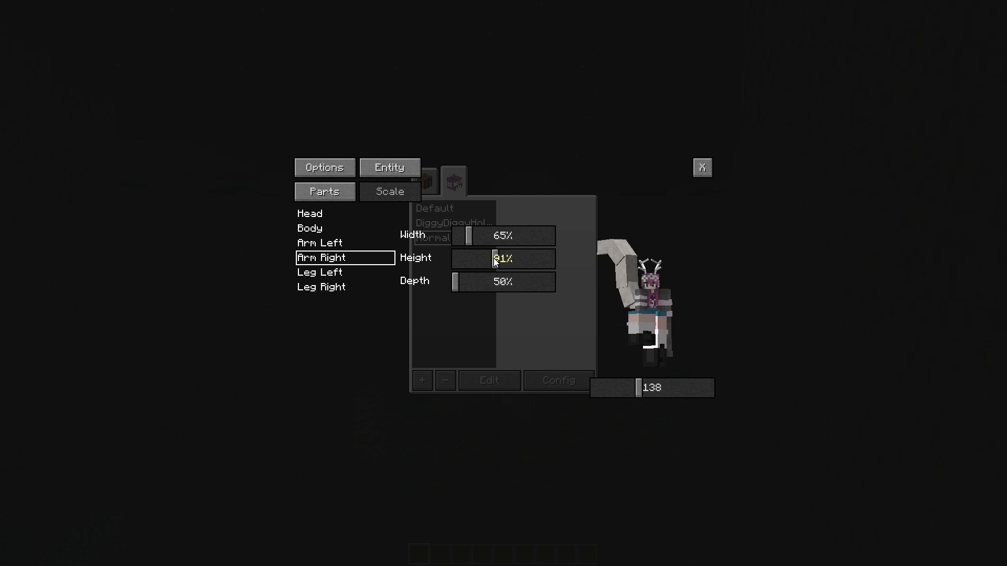
left_click_drag(449, 283, 588, 272)
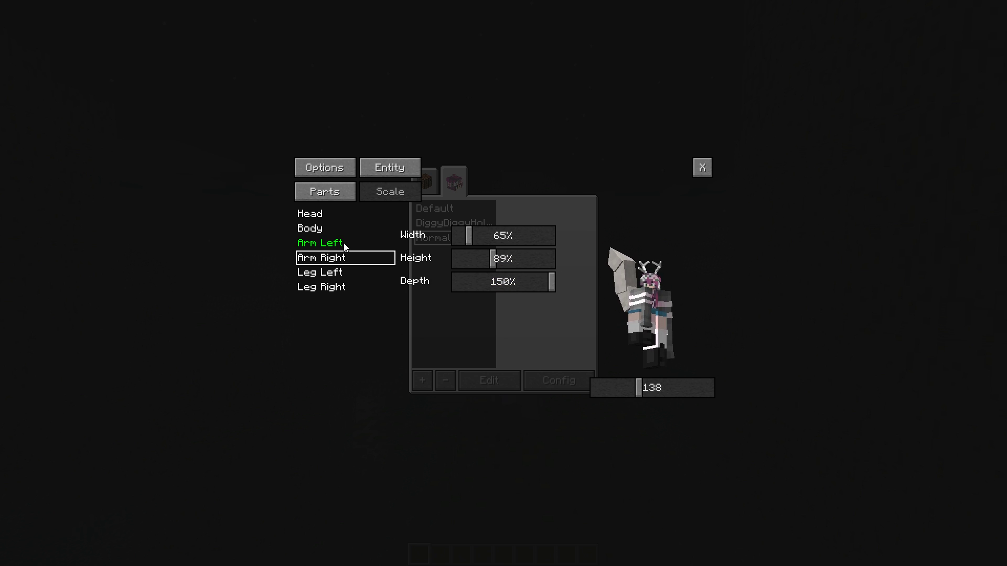
- Scale the body to 58% width, 150% height and 84% depth, and the head to 95% height and 77% depth
left_click(323, 228)
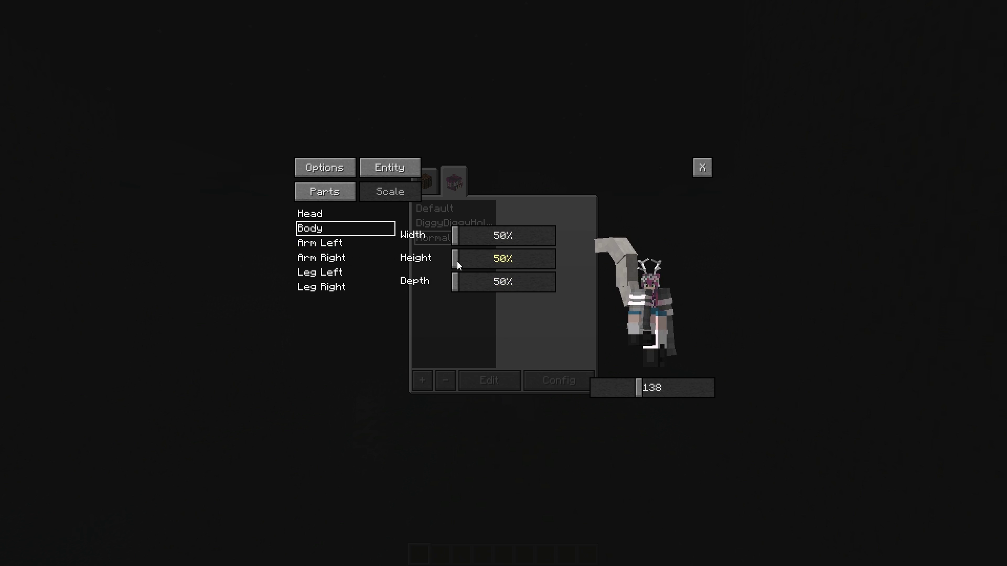
left_click_drag(457, 261, 612, 252)
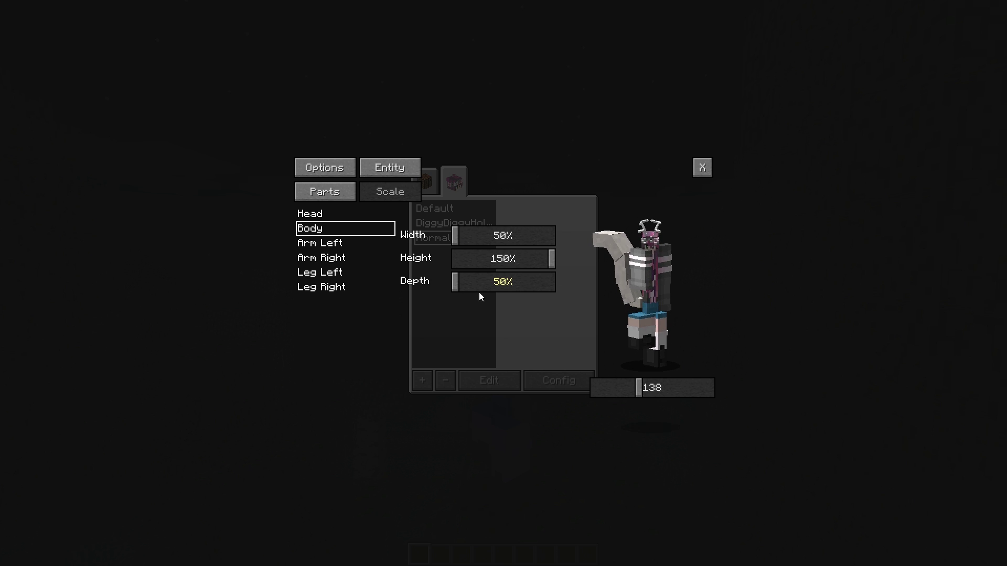
left_click(310, 213)
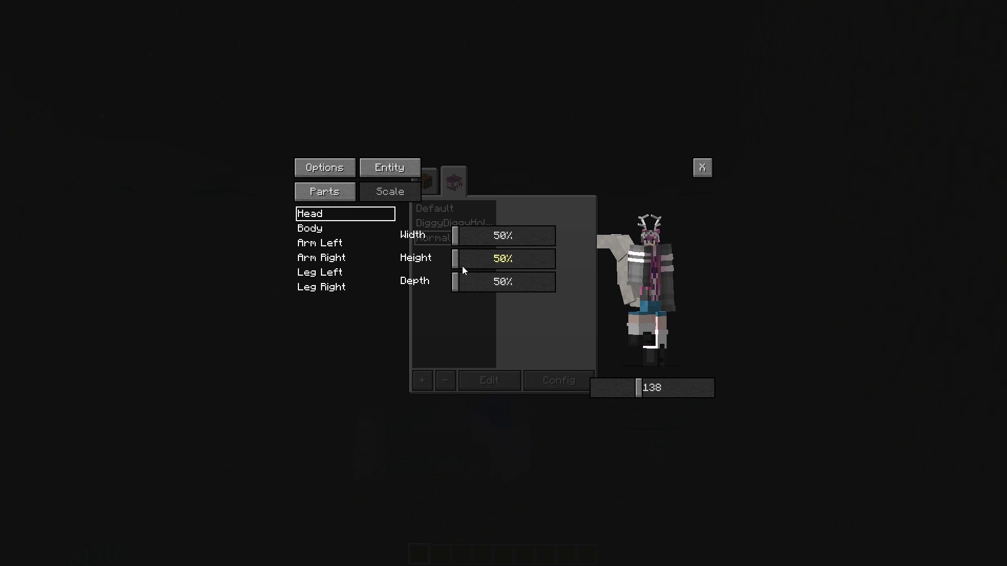
left_click_drag(456, 262, 602, 256)
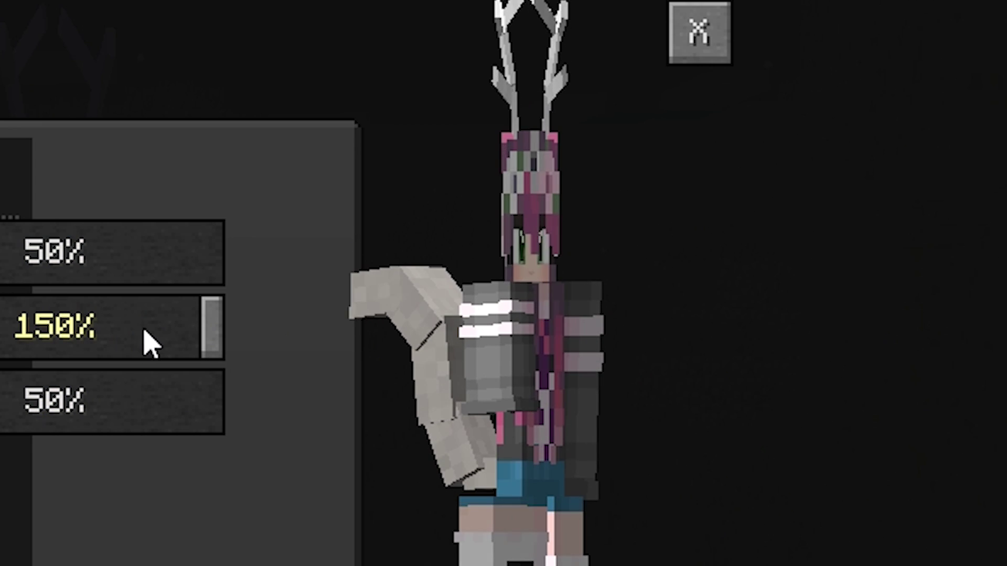
left_click_drag(17, 394, 1, 400)
left_click_drag(190, 333, 43, 329)
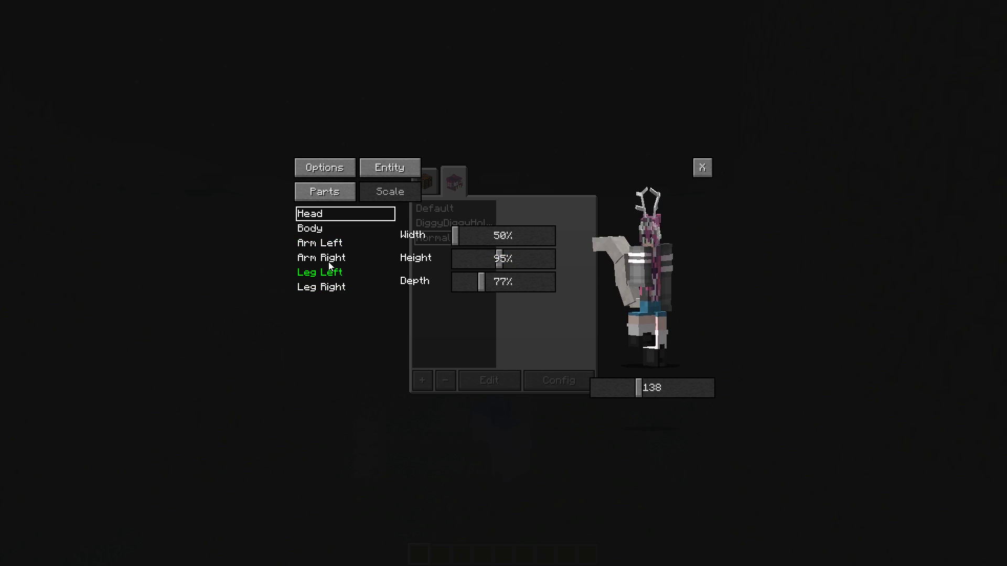
left_click(325, 230)
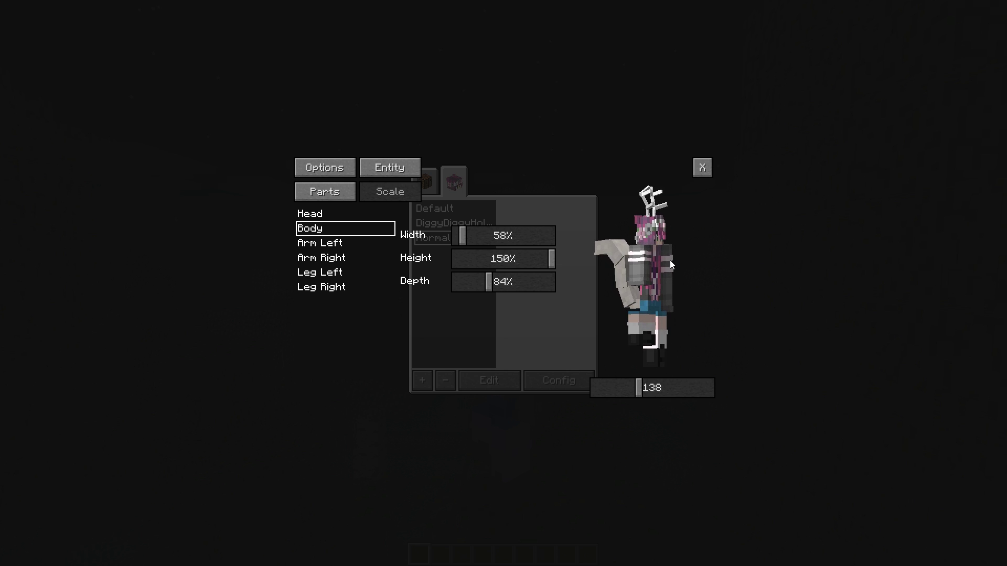
key("Escape")
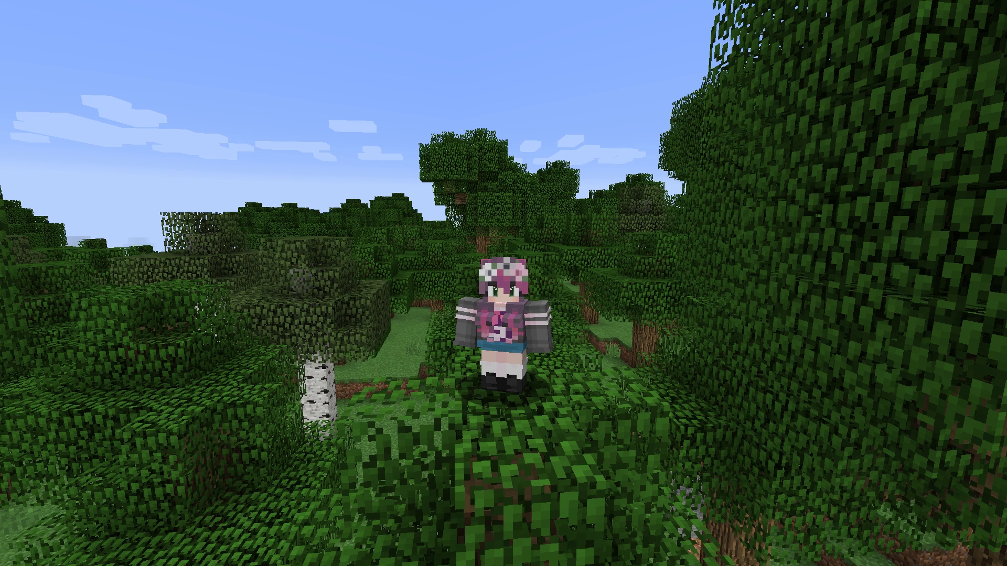
- Open the saved model list and switch the character to Normal, and from there to Default
key("e")
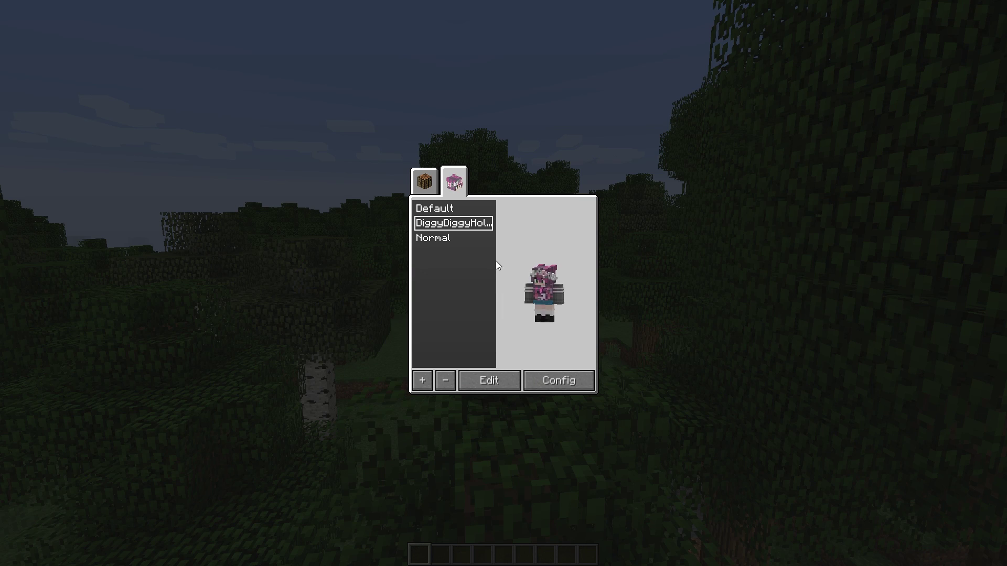
left_click(441, 240)
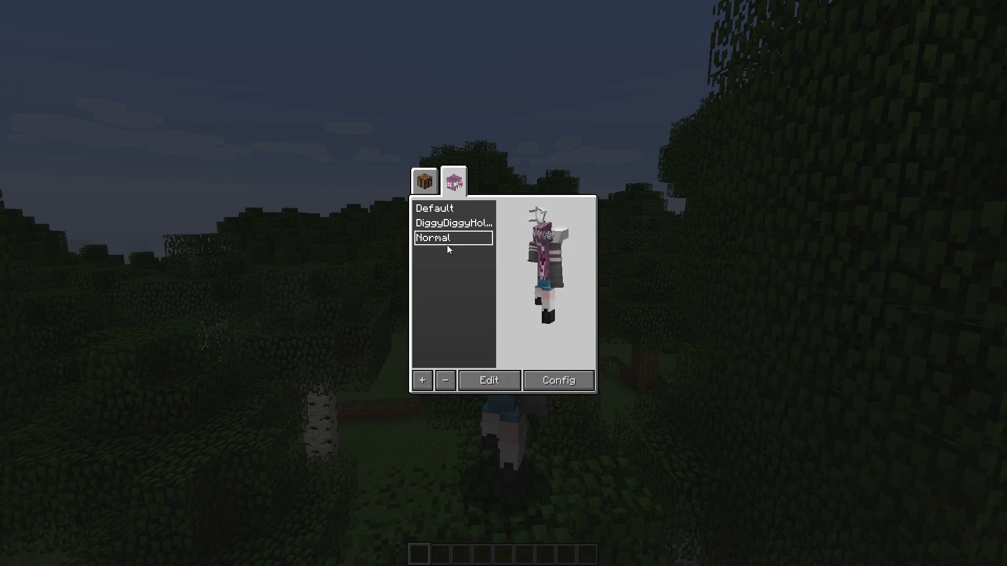
left_click(451, 209)
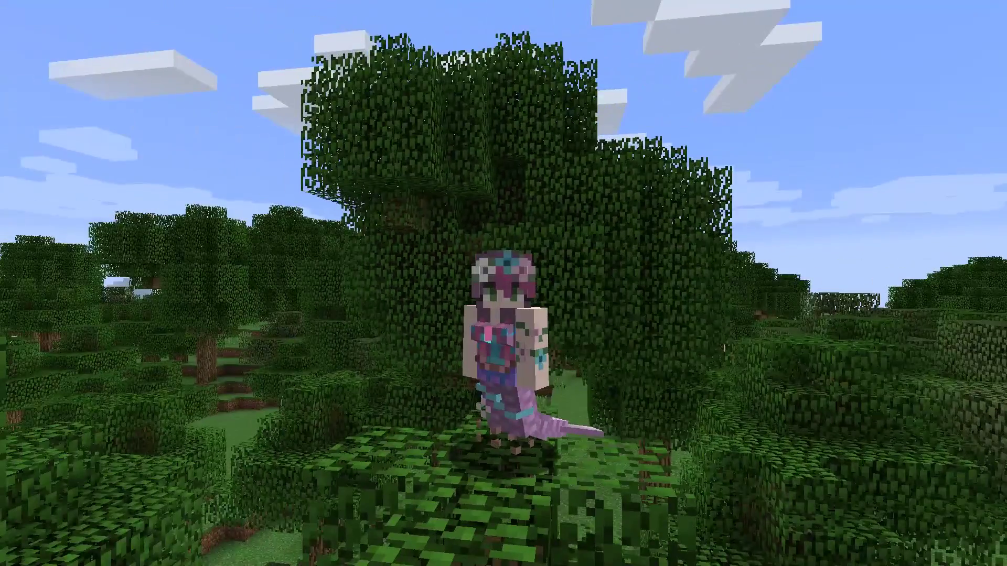